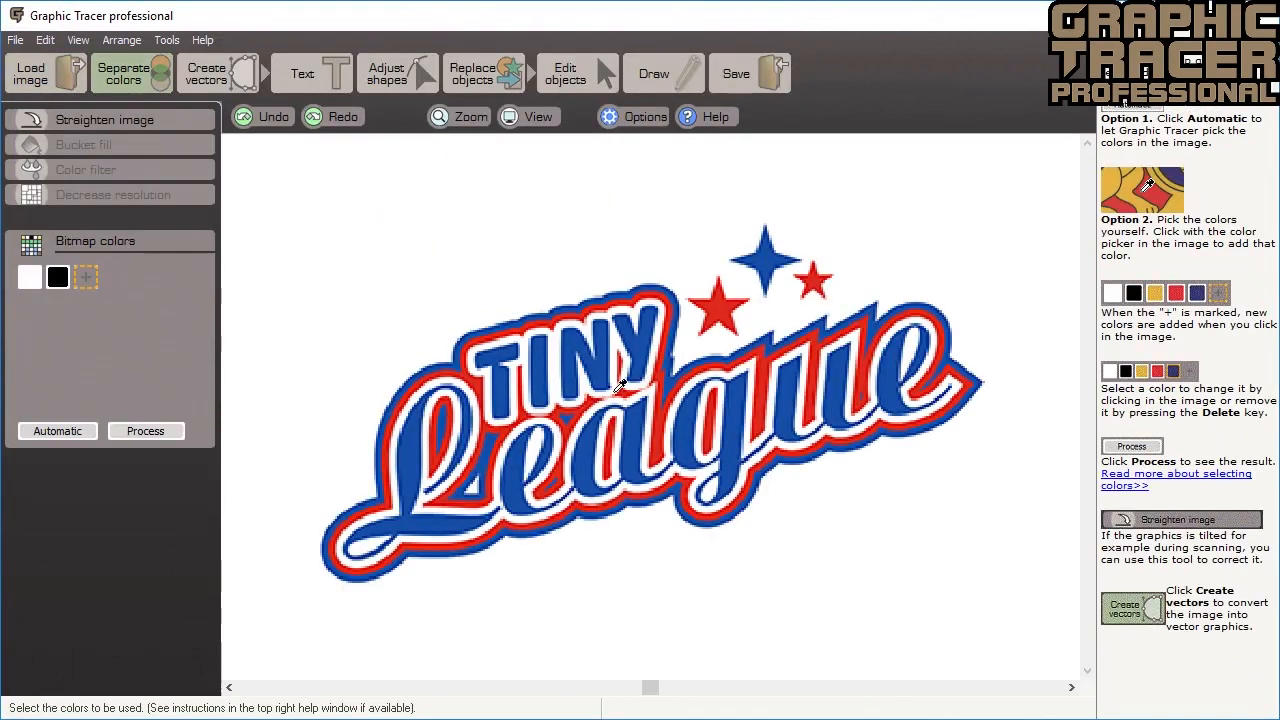
- Separate the Tiny League logo's bitmap colors with automatic color picking
scroll(620, 388, "up", 4)
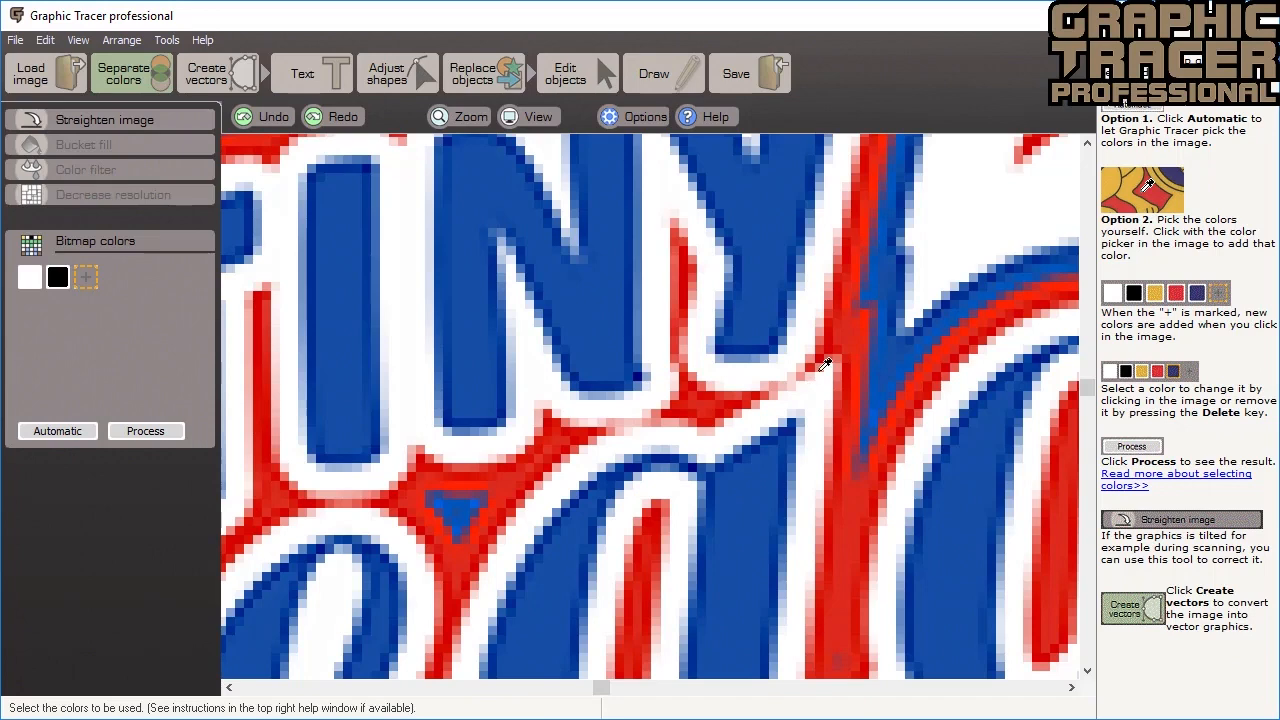
scroll(474, 389, "down", 5)
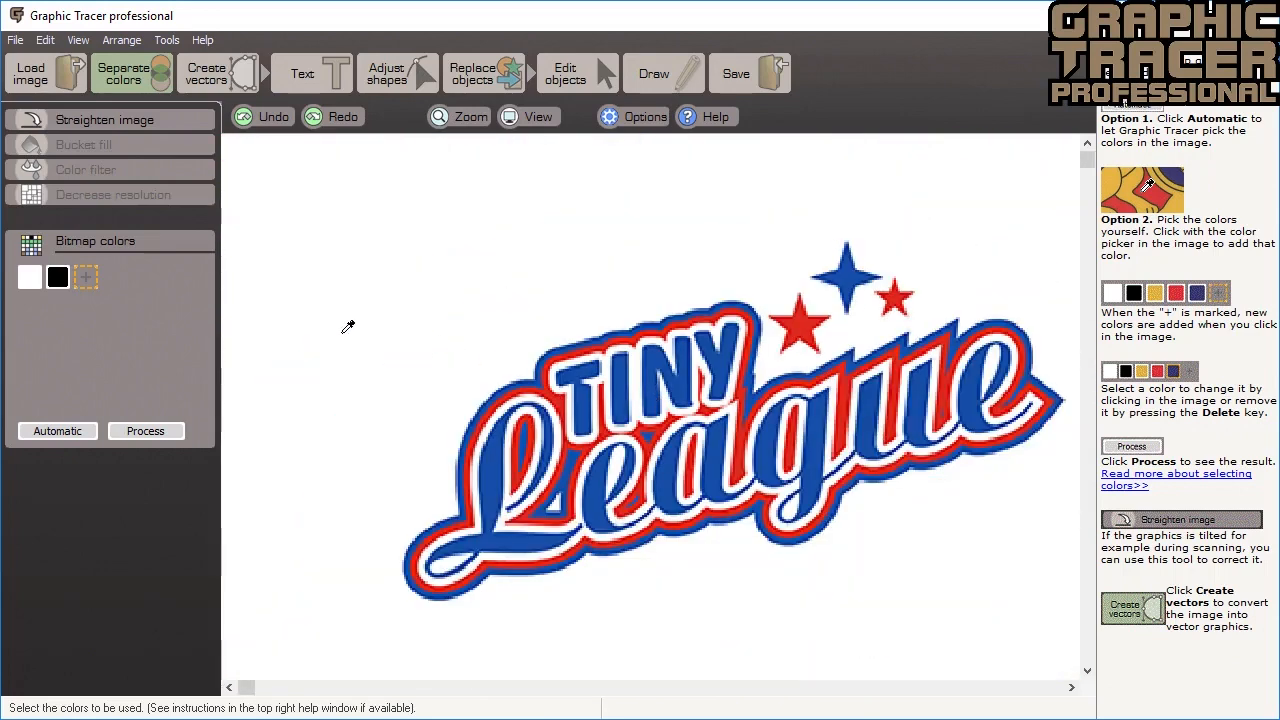
left_click(60, 430)
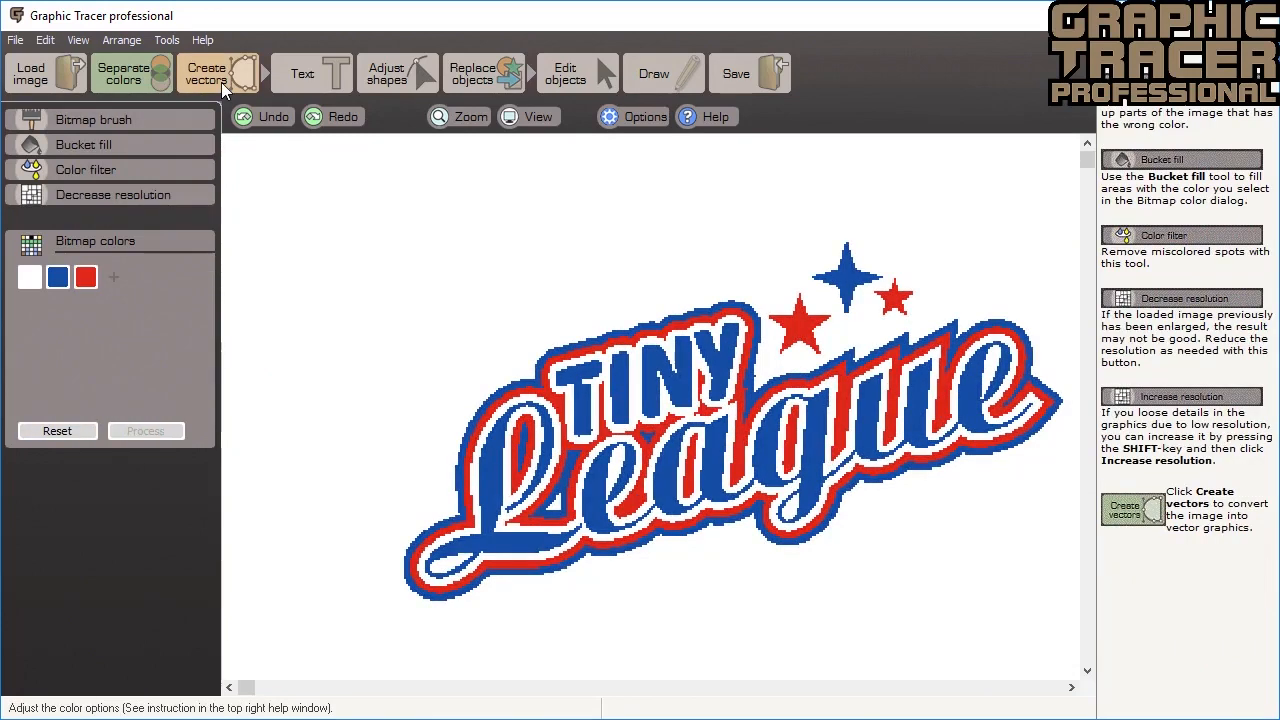
- Convert the color-separated logo into outline vectors and inspect the smoothness of the traced lettering
left_click(221, 82)
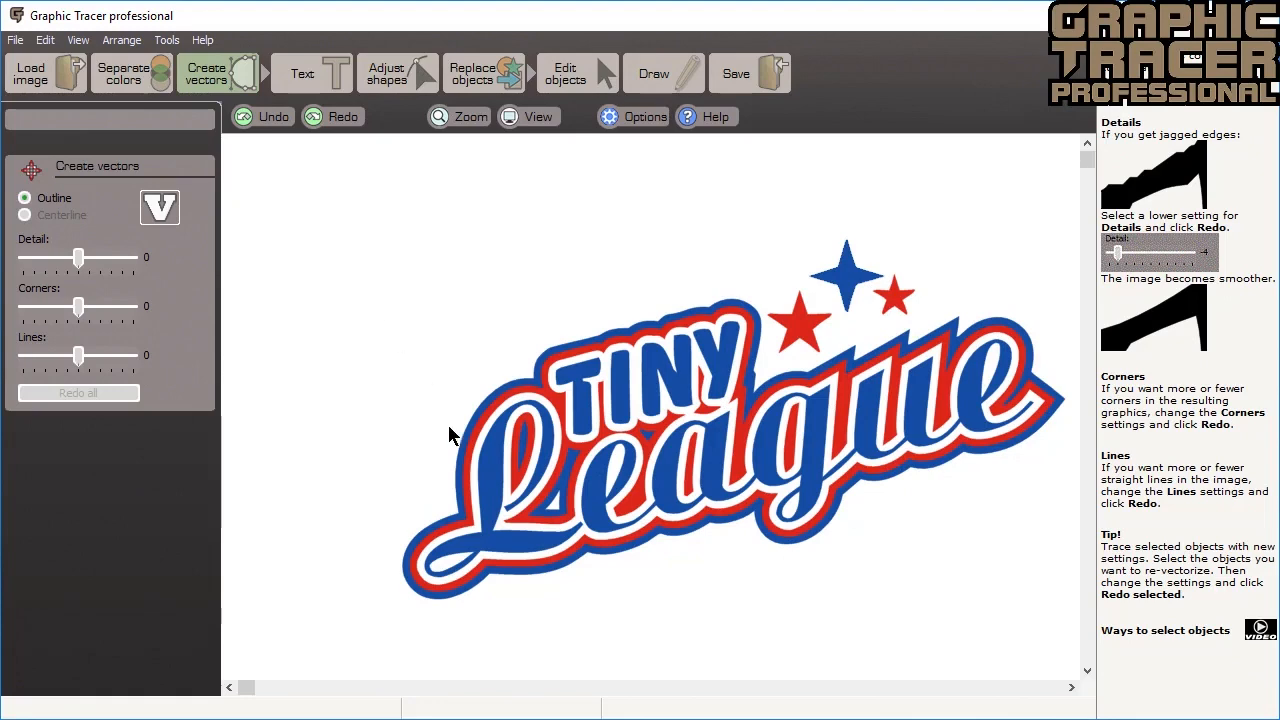
scroll(640, 325, "up", 3)
scroll(611, 416, "up", 1)
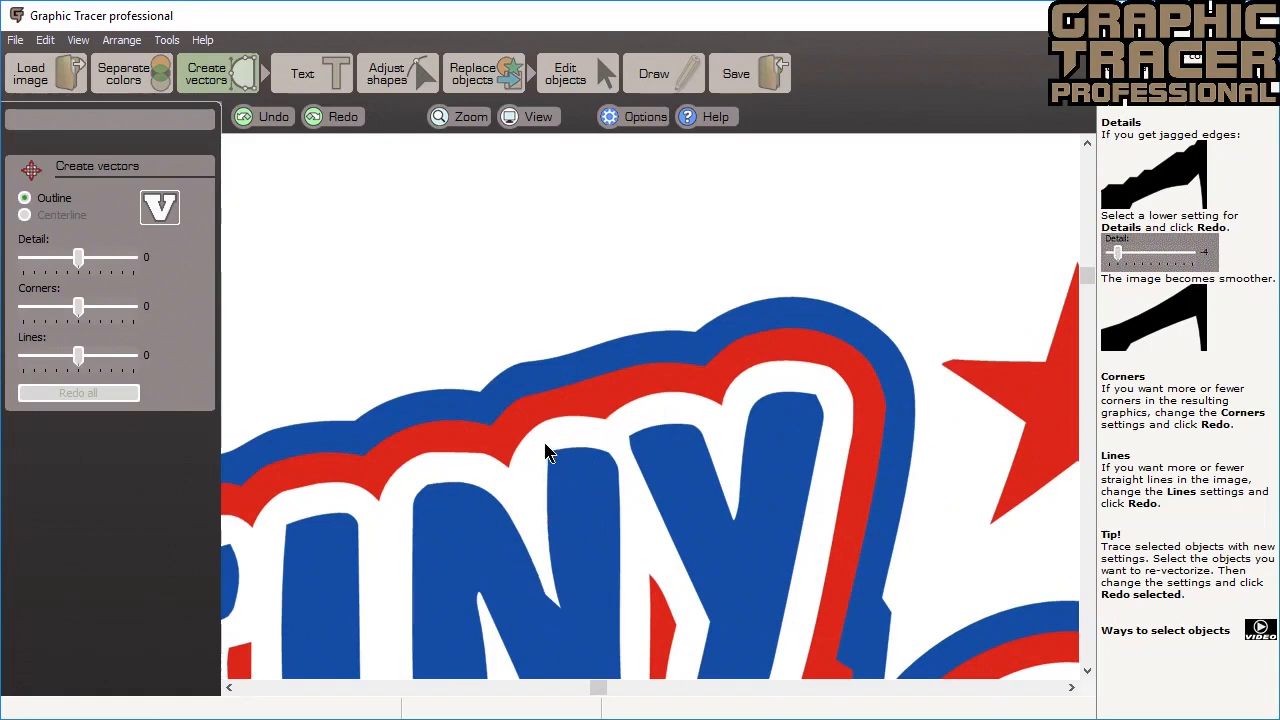
scroll(651, 416, "down", 2)
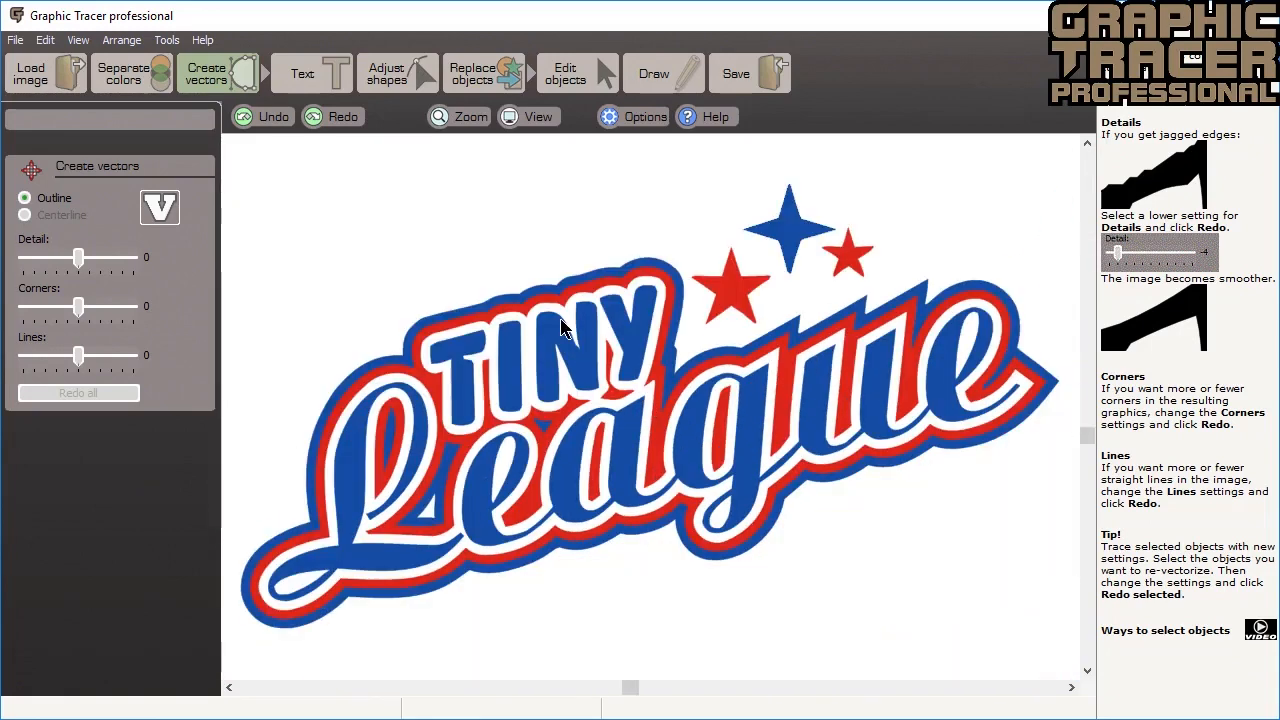
- Start font identification on the four letters of TINY with the Angled text orientation
left_click(316, 73)
left_click(464, 366)
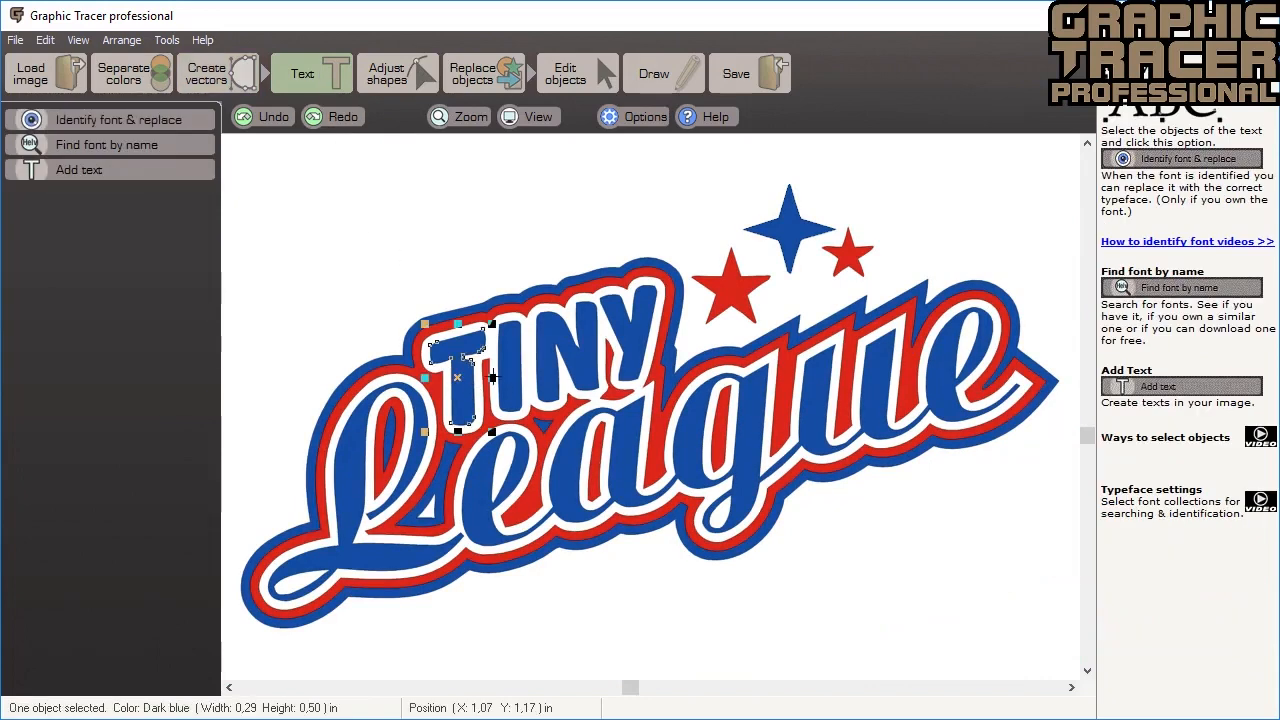
left_click(516, 388, "shift")
left_click(547, 377, "shift")
left_click(620, 317, "shift")
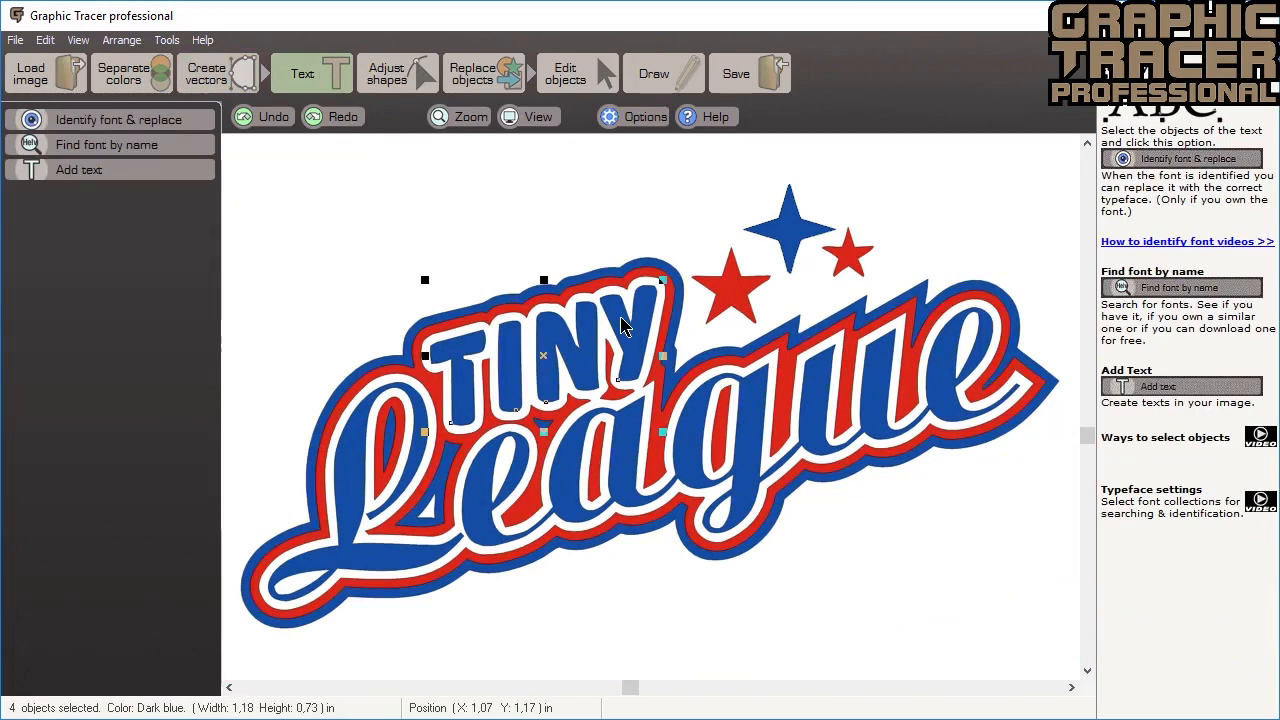
left_click(195, 118)
left_click(136, 254)
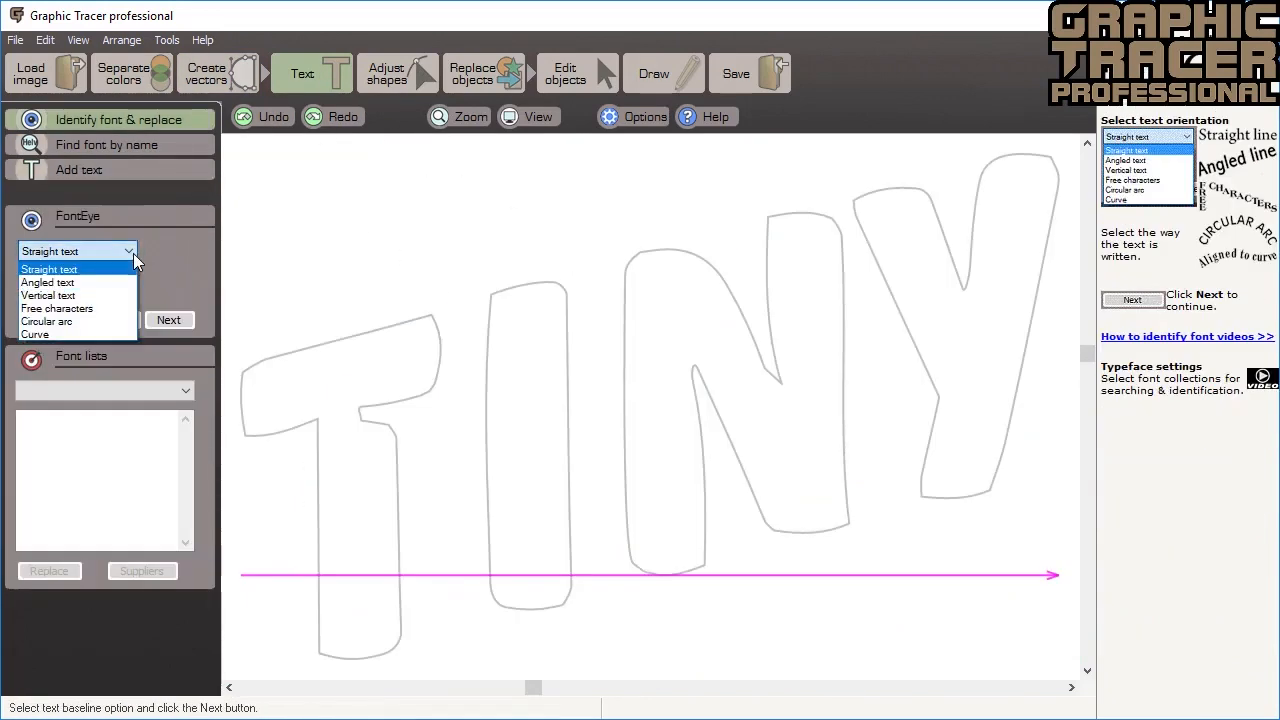
left_click(121, 278)
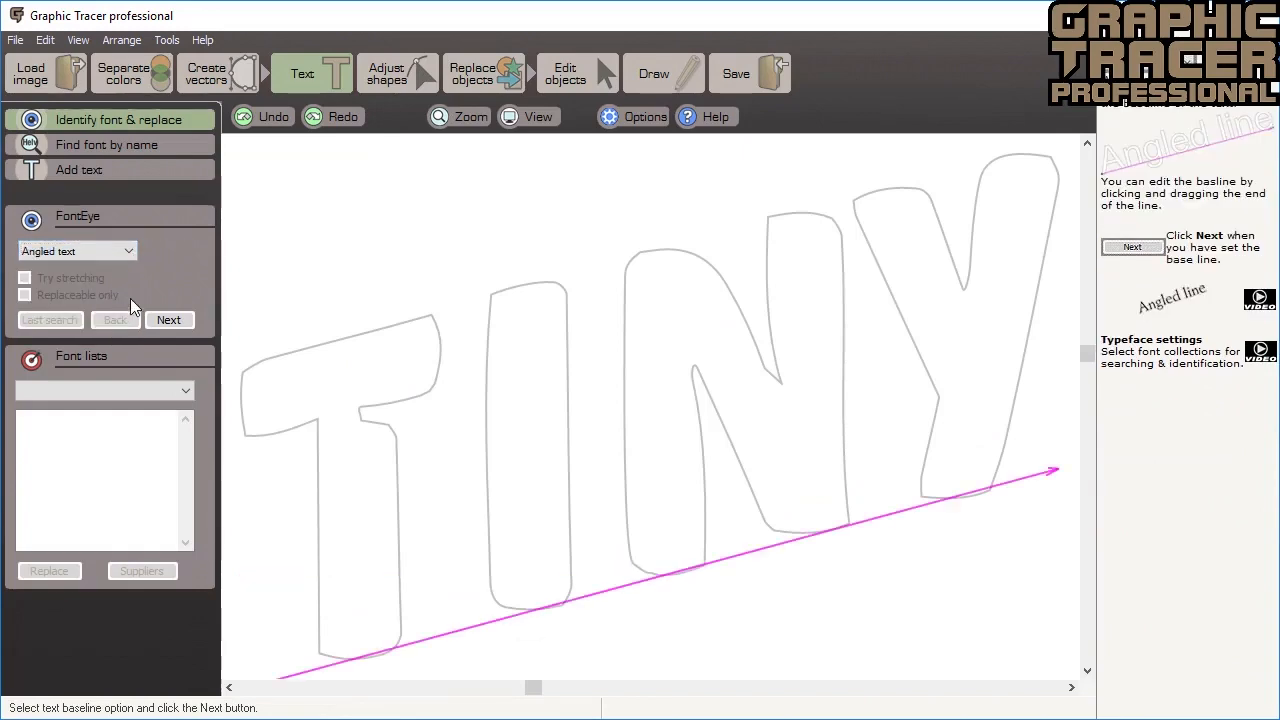
- Accept the recognized TINY characters, search for matching fonts and replace the word with the installed Balloon Extra Bold BT
left_click(172, 321)
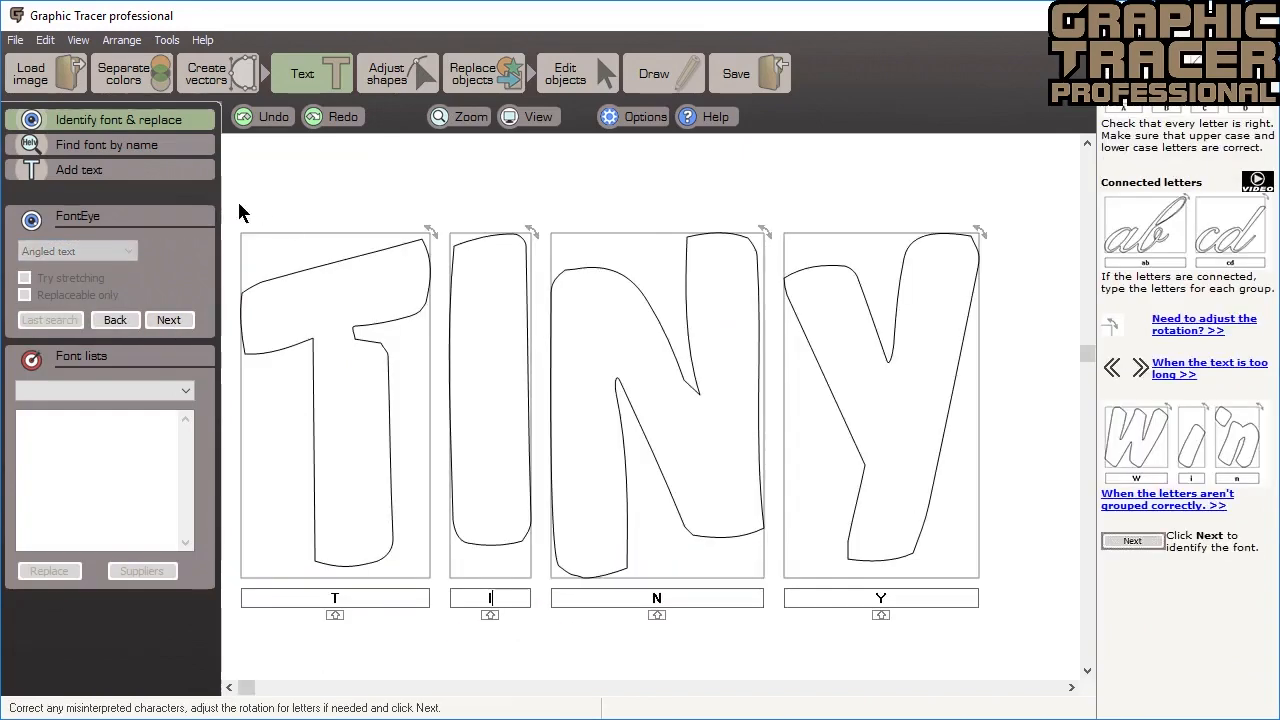
left_click(186, 314)
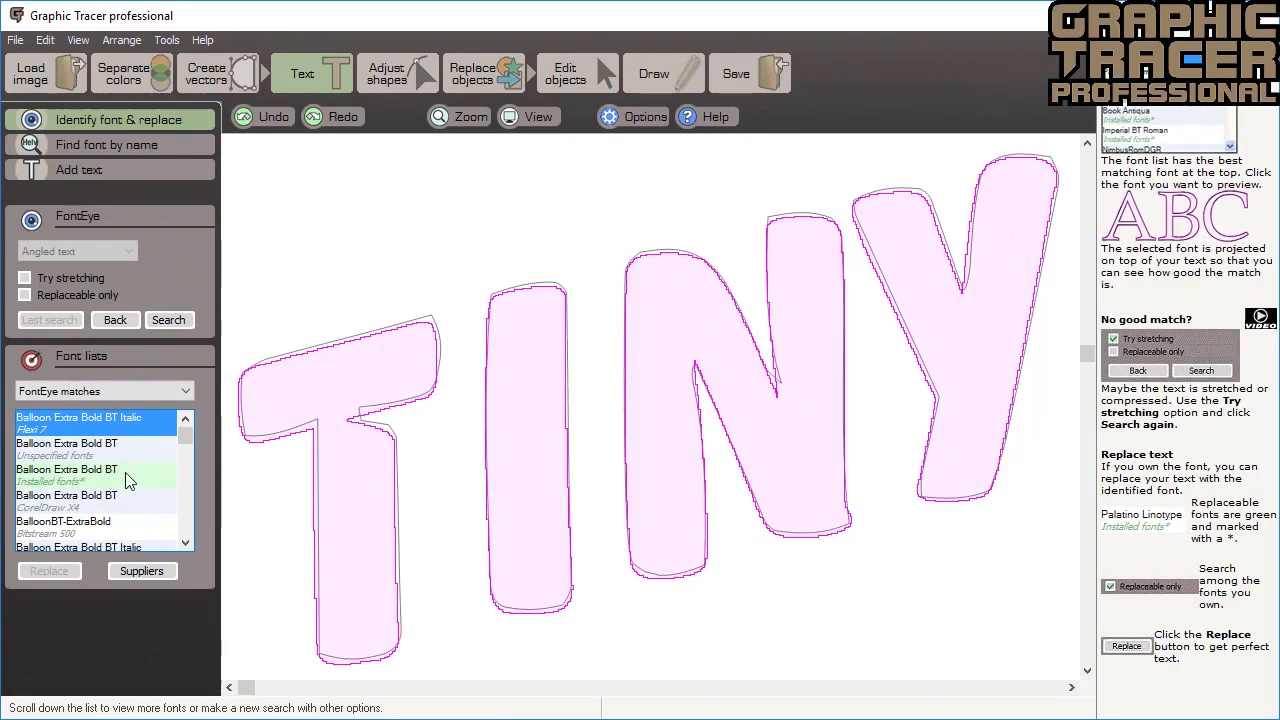
left_click(127, 481)
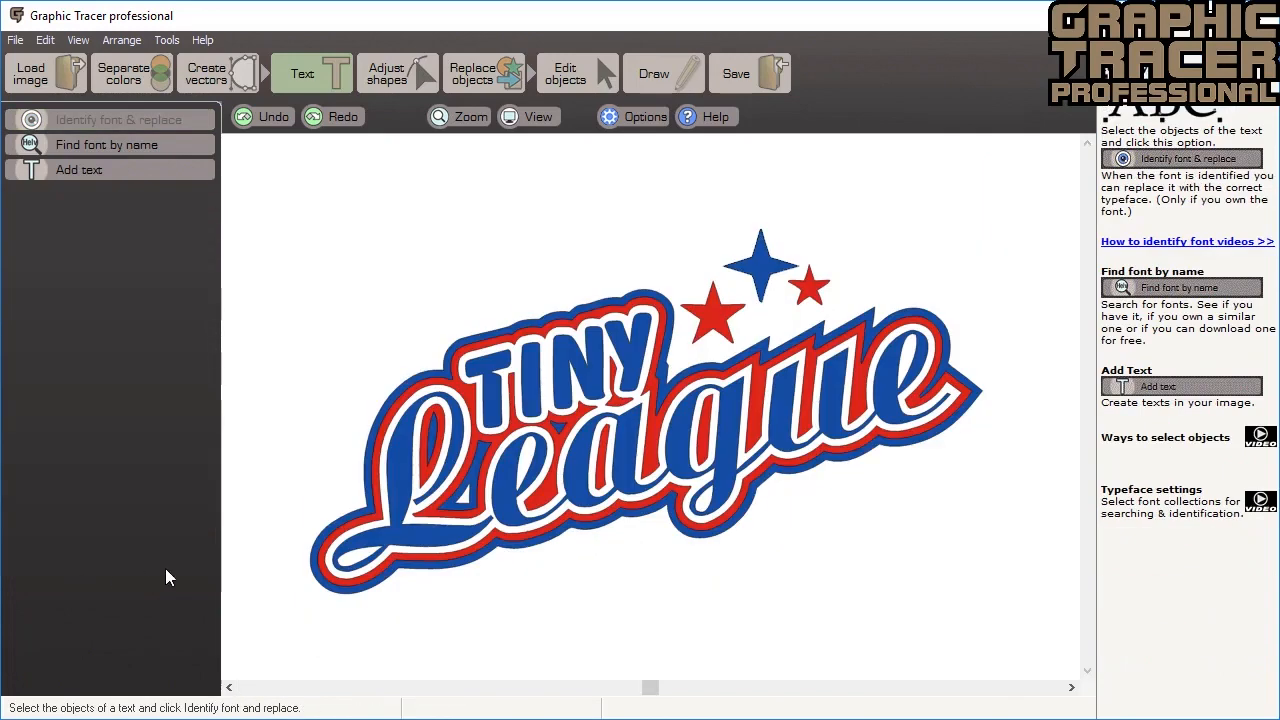
- Start font identification on the word League with Angled text and align the end of its baseline with the letters
left_click(406, 518)
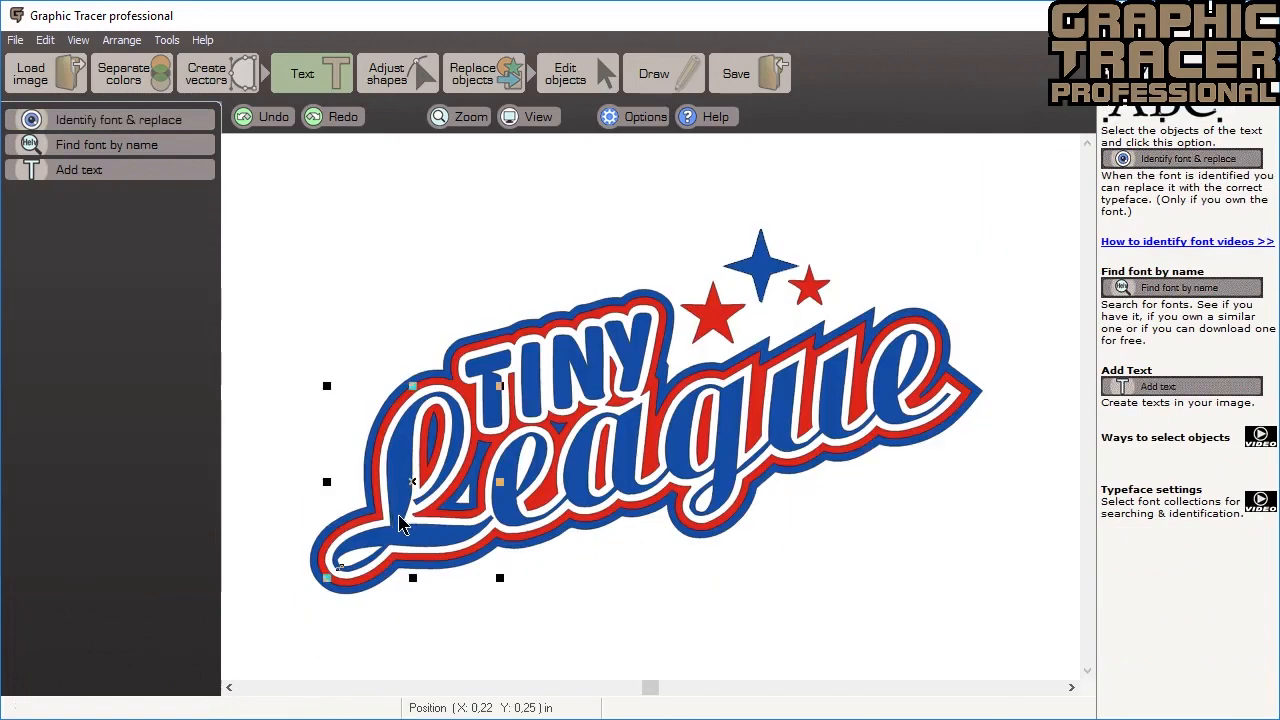
left_click(177, 122)
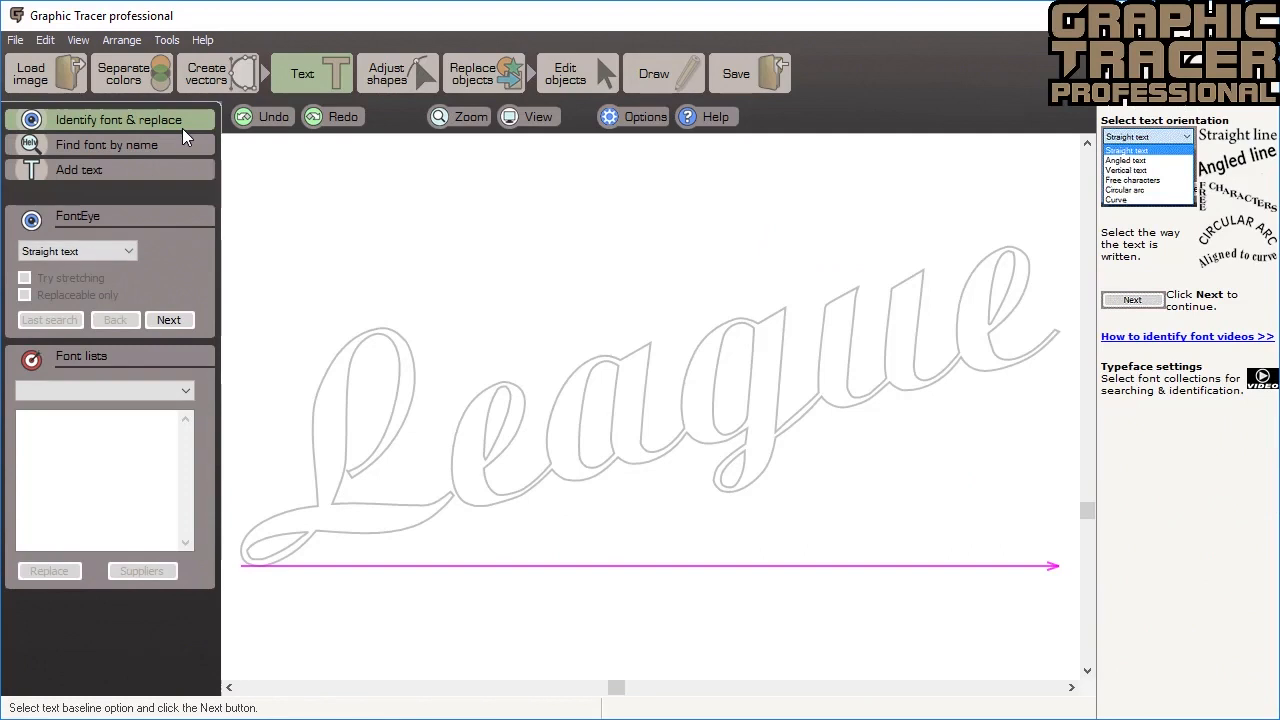
left_click(117, 251)
left_click(106, 284)
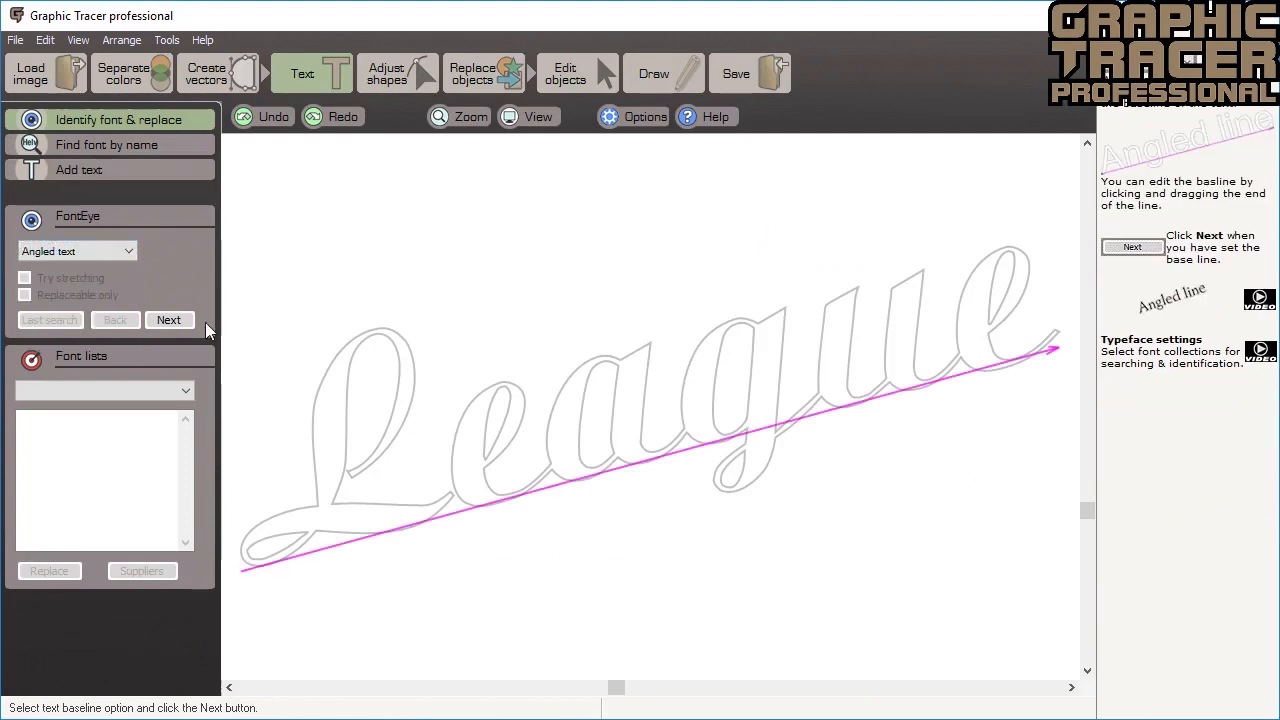
left_click_drag(1058, 346, 1062, 351)
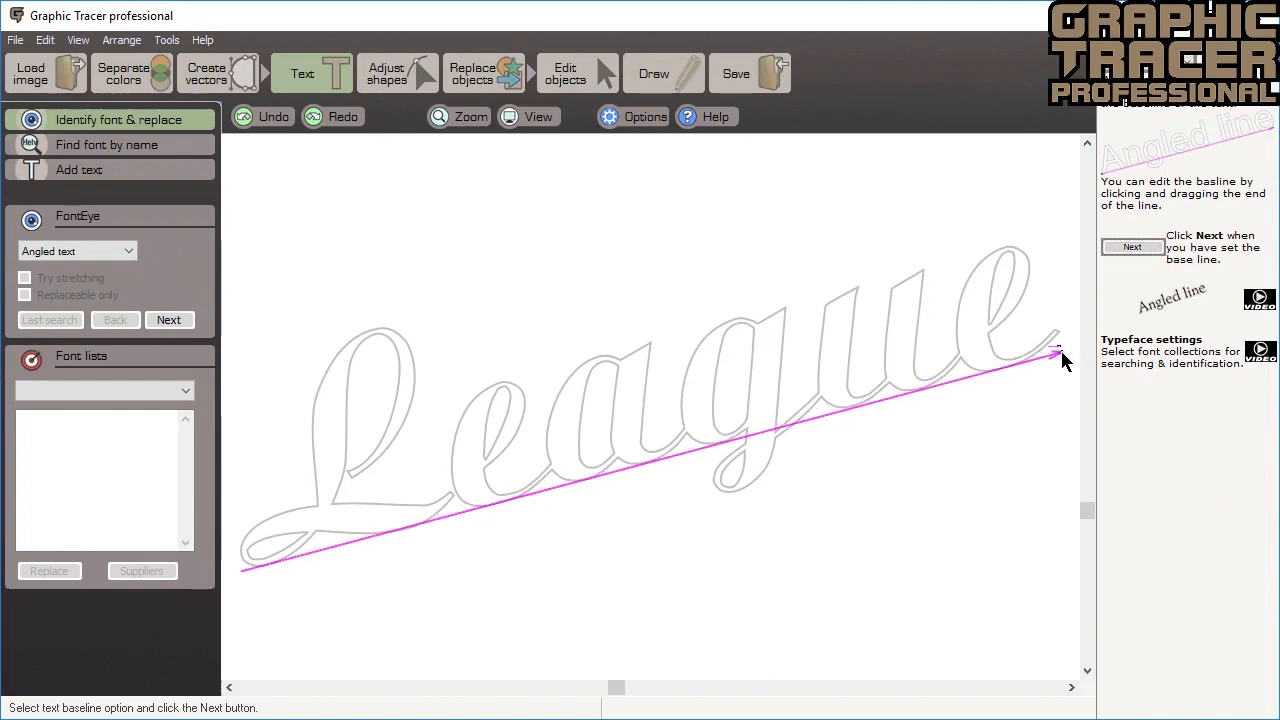
left_click(185, 319)
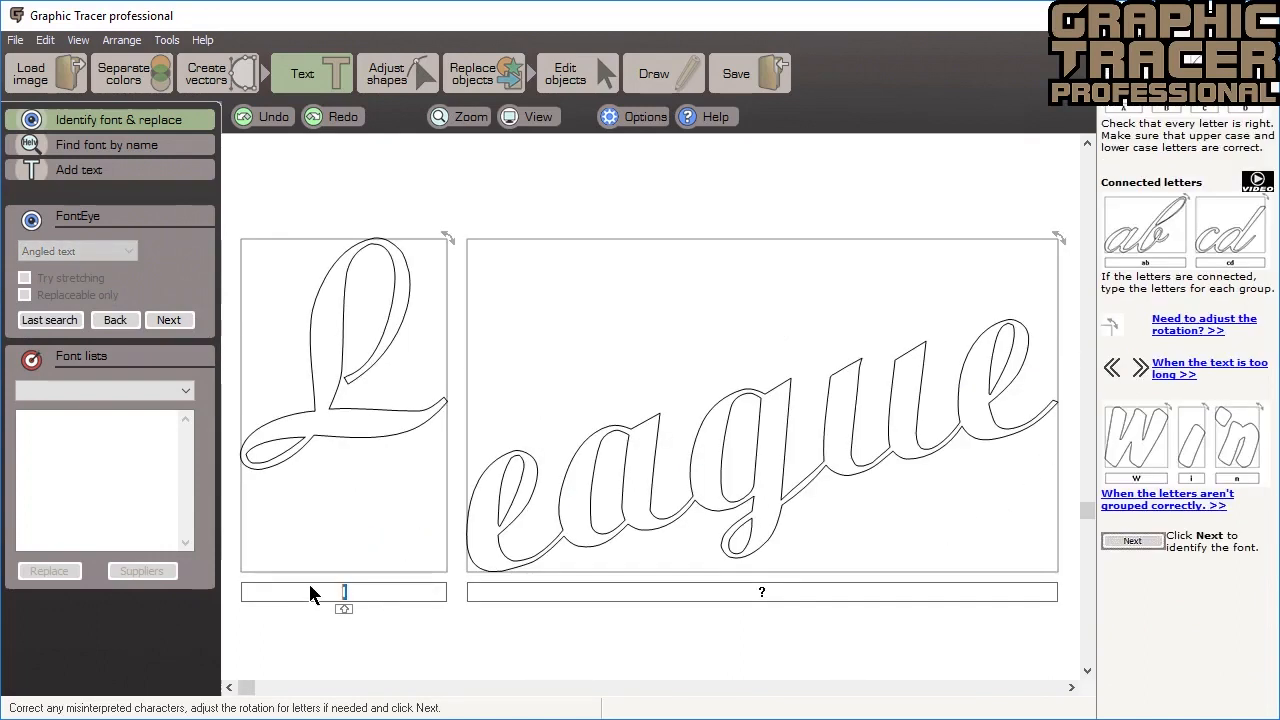
- Enter "L" and "eague" as the letter groups, search for matching fonts and replace the word with Aritus D Bold
left_click(309, 592)
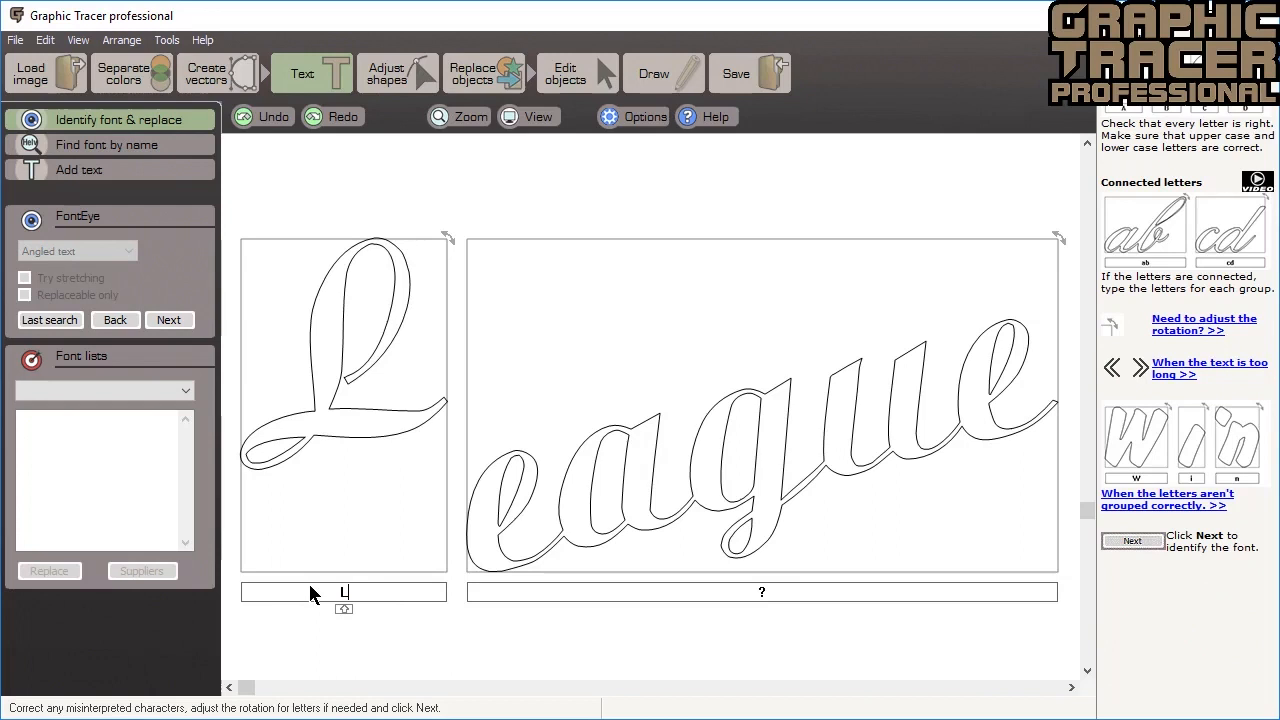
left_click(691, 590)
type("eague")
left_click(173, 322)
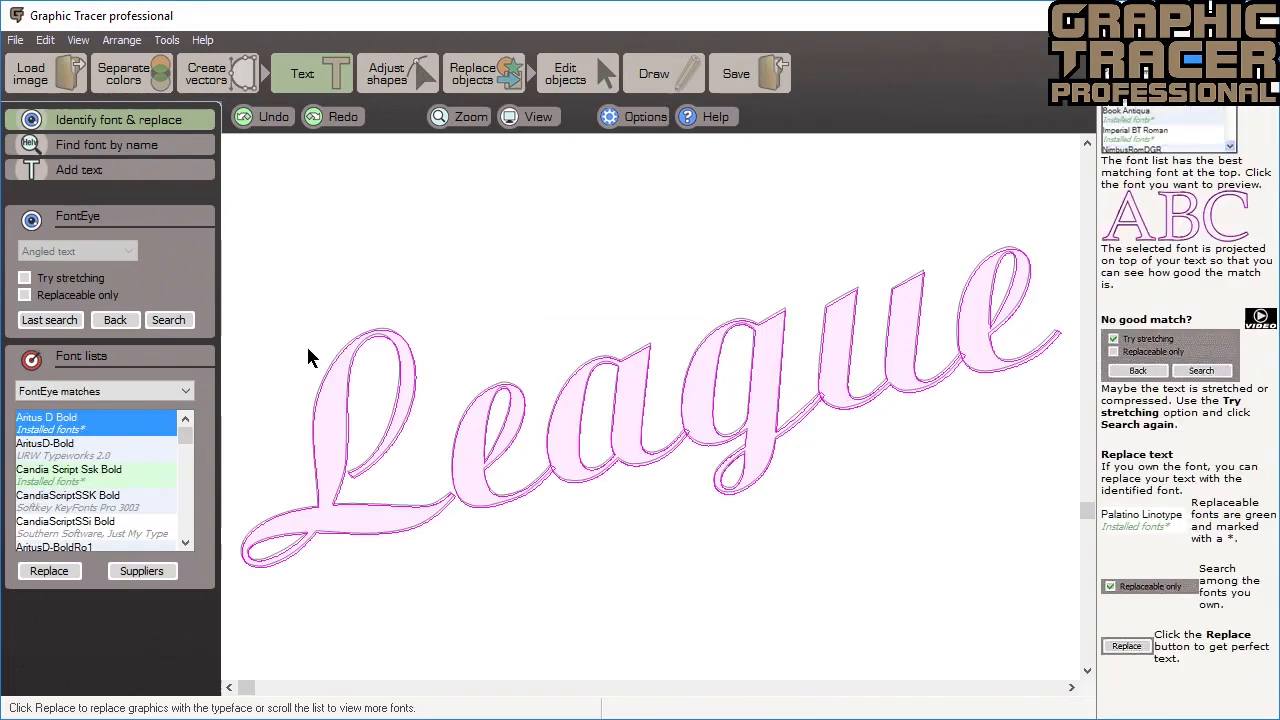
left_click(66, 575)
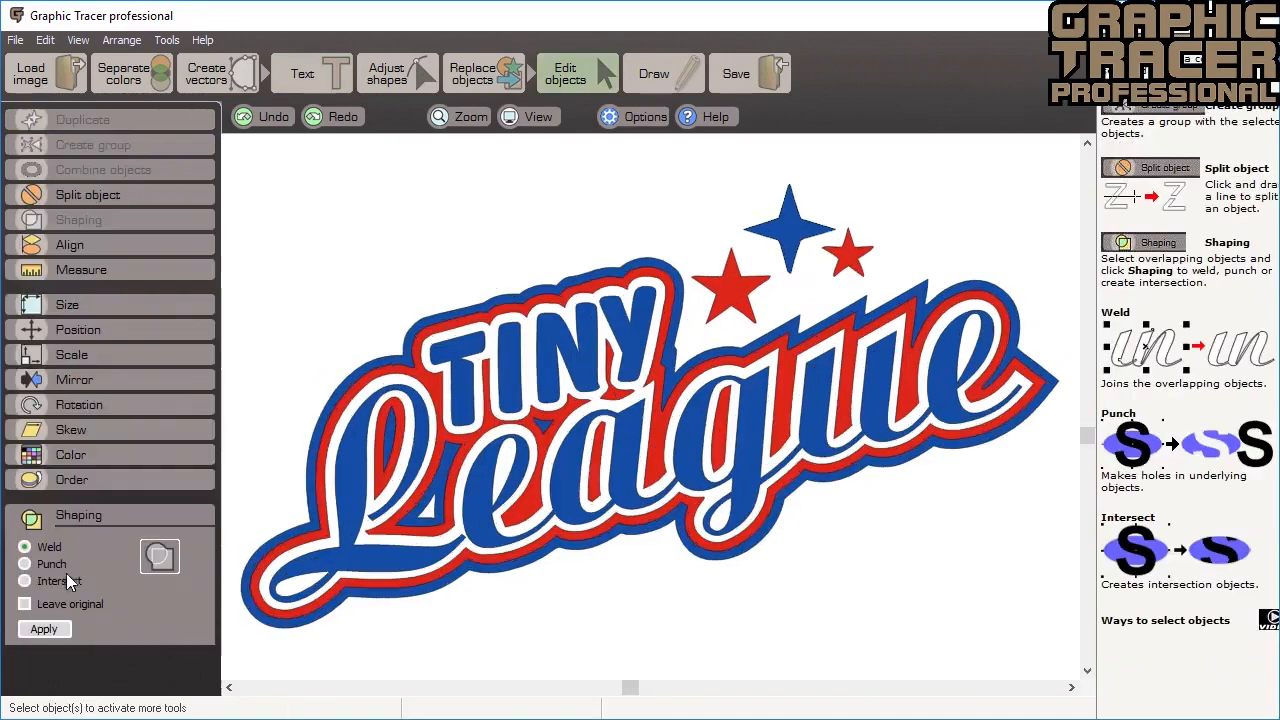
- Select all the dark blue lettering and replace its white contour with an outside, pointed-corner contour at 0,05 in distance
left_click(518, 393)
key("ctrl+a")
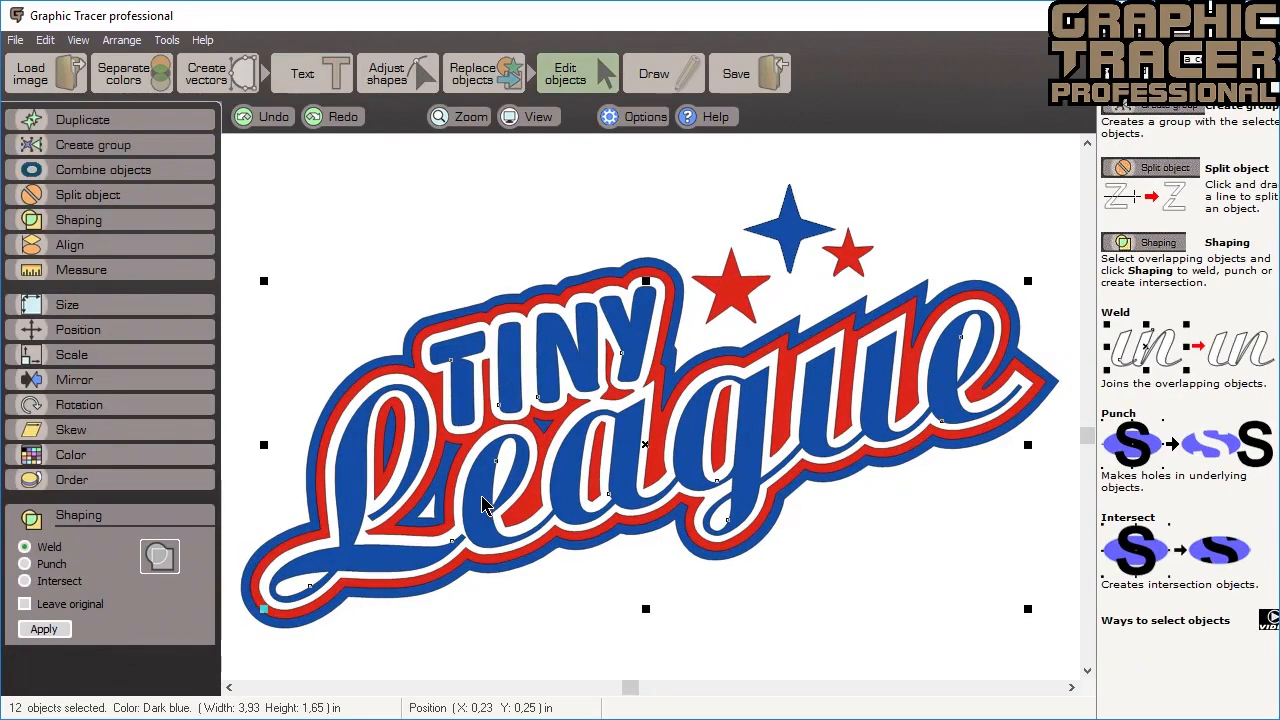
left_click(478, 66)
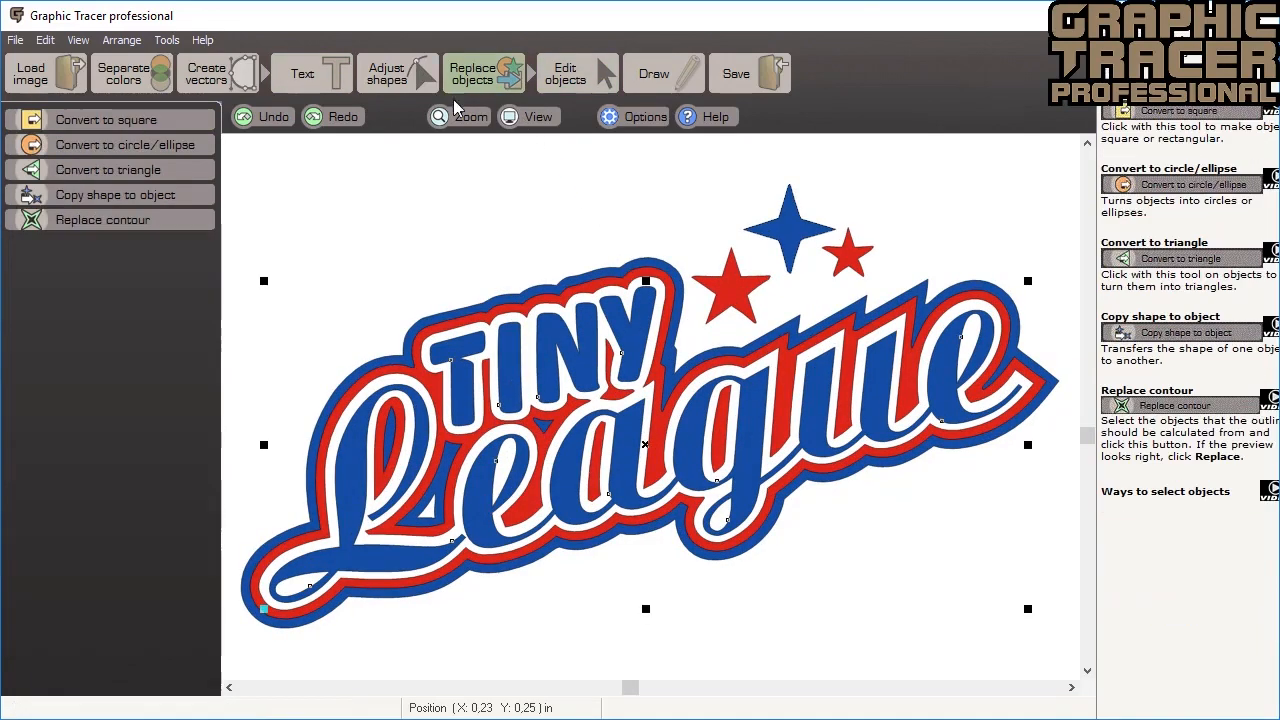
left_click(195, 217)
left_click(55, 428)
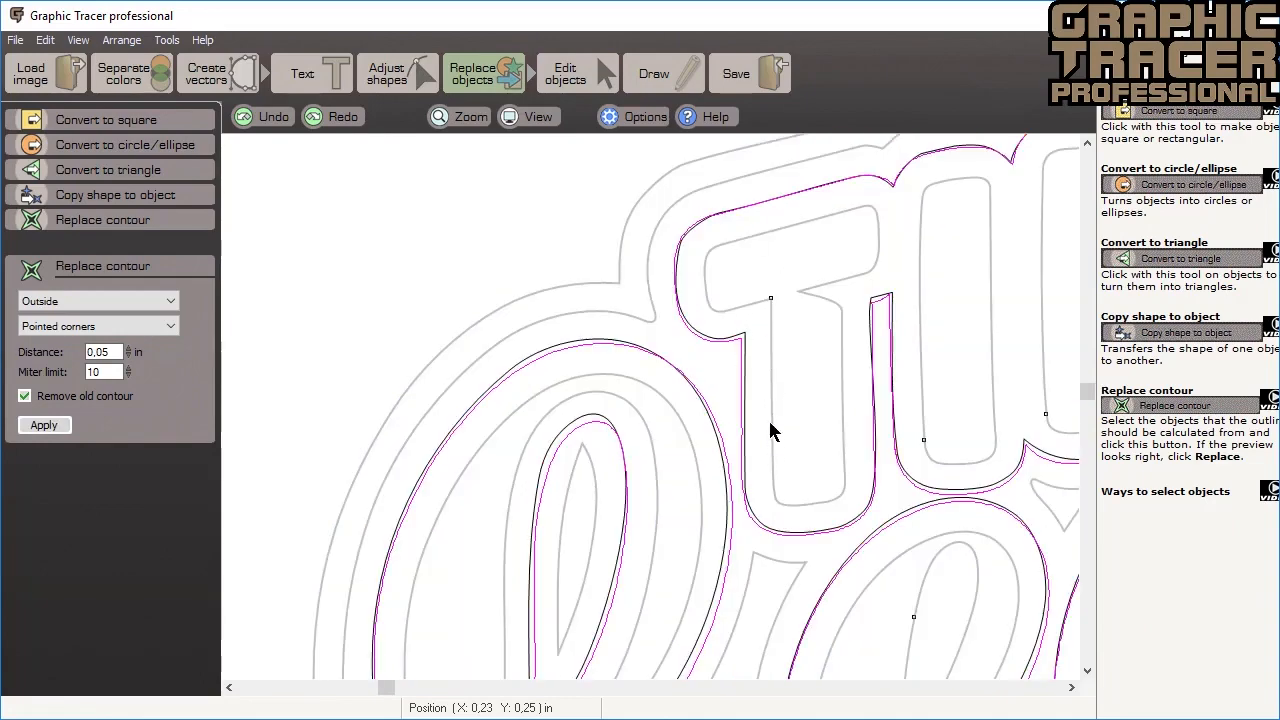
scroll(654, 414, "down", 3)
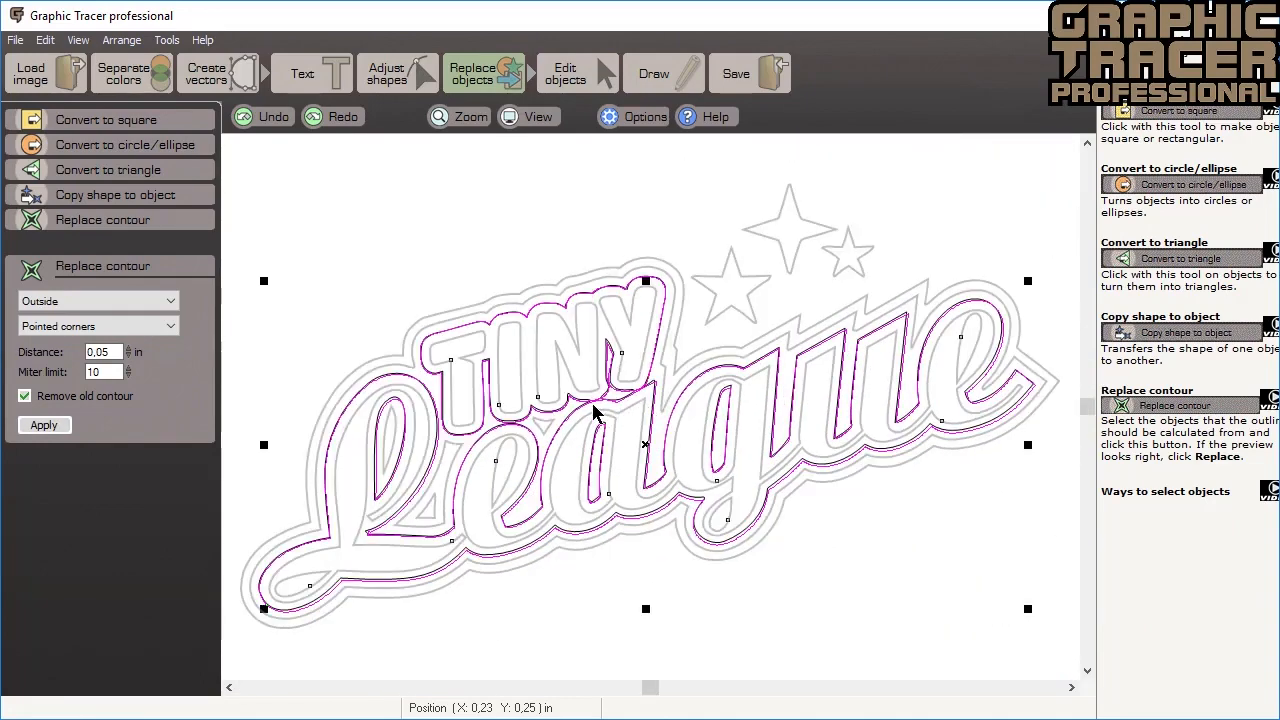
left_click(62, 427)
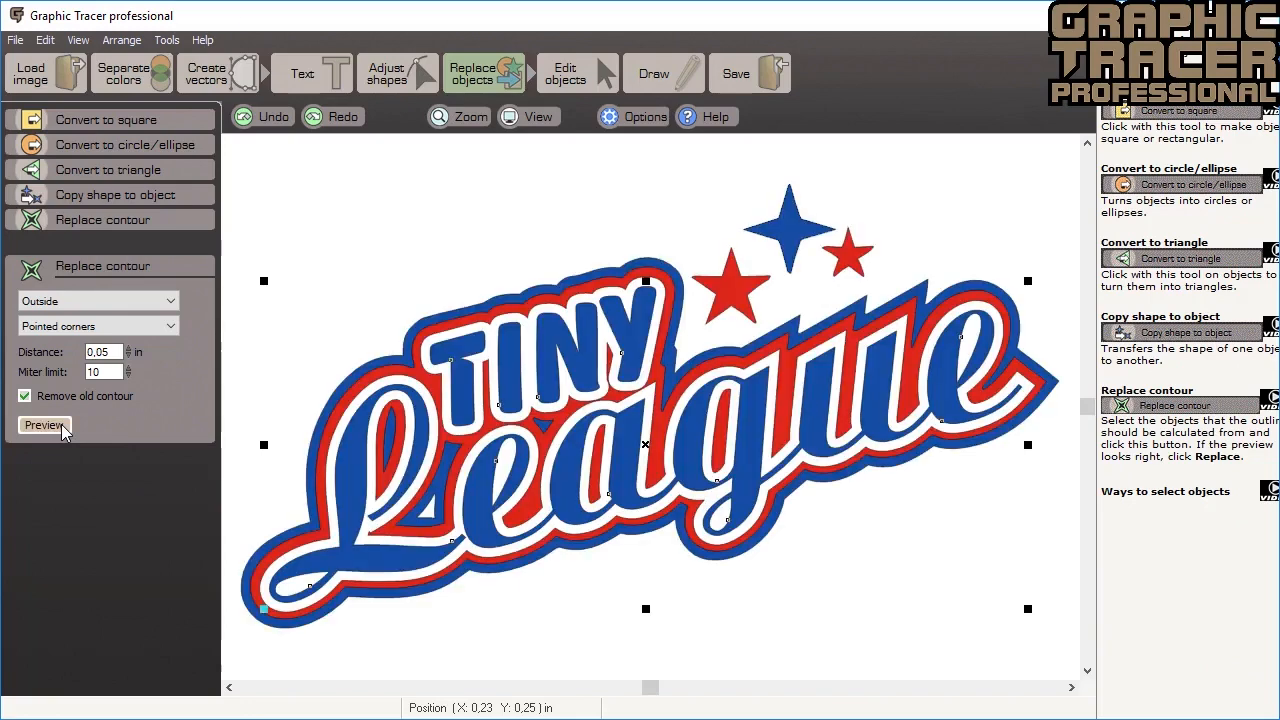
- Replace the red contour around the lettering using an outside, pointed-corner contour at 0,10 in distance
left_click(130, 350)
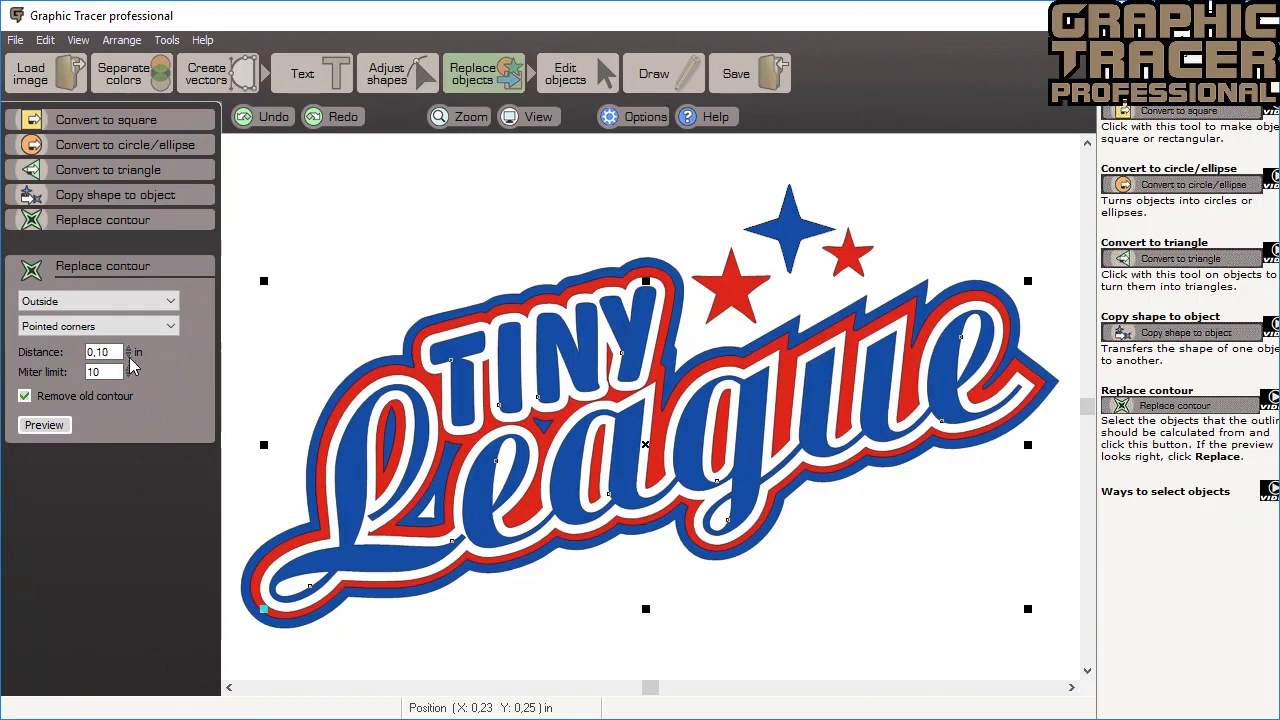
left_click(66, 428)
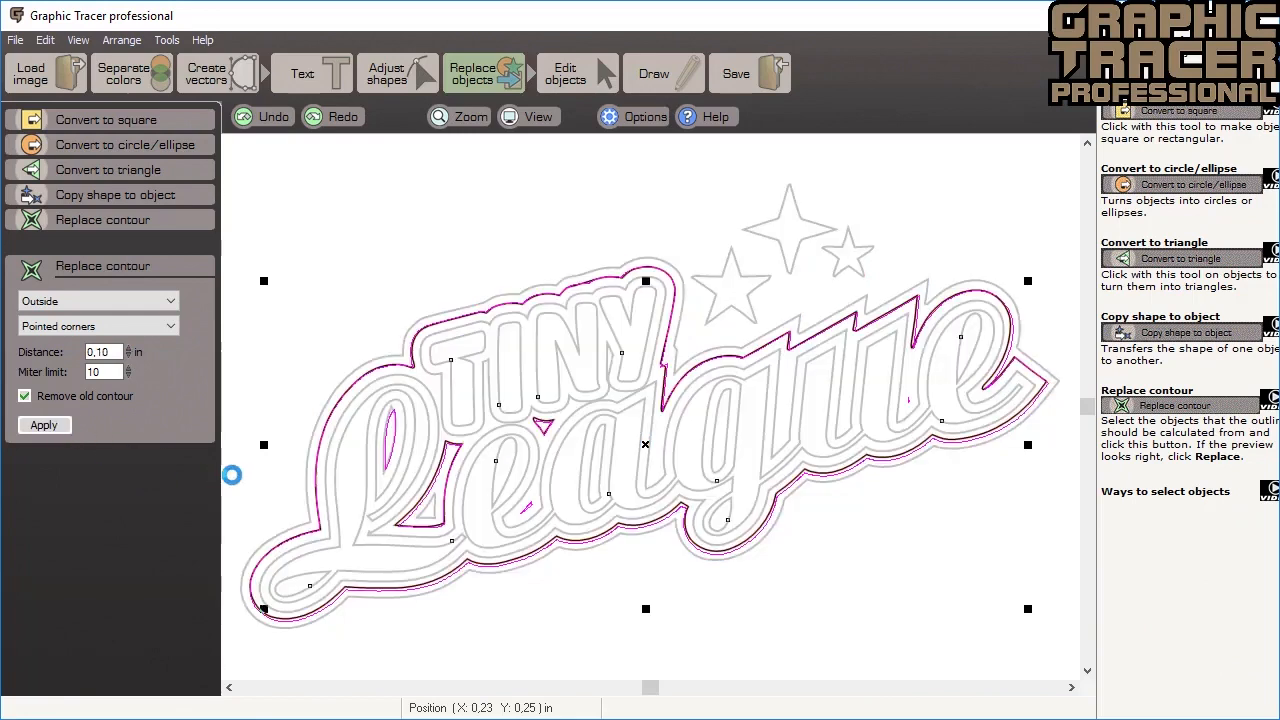
left_click(43, 426)
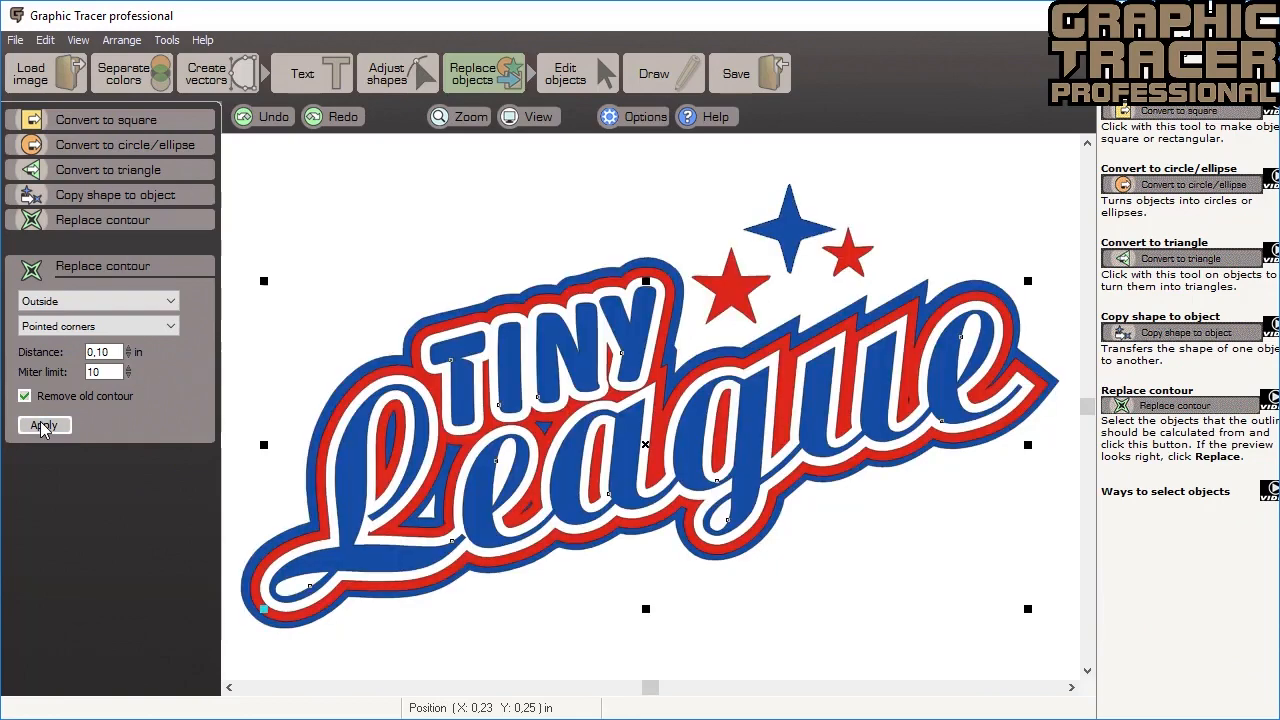
- Adjust the contour distance and replace the outermost blue contour around the lettering
left_click(129, 355)
left_click(129, 348)
left_click(129, 348)
left_click(44, 425)
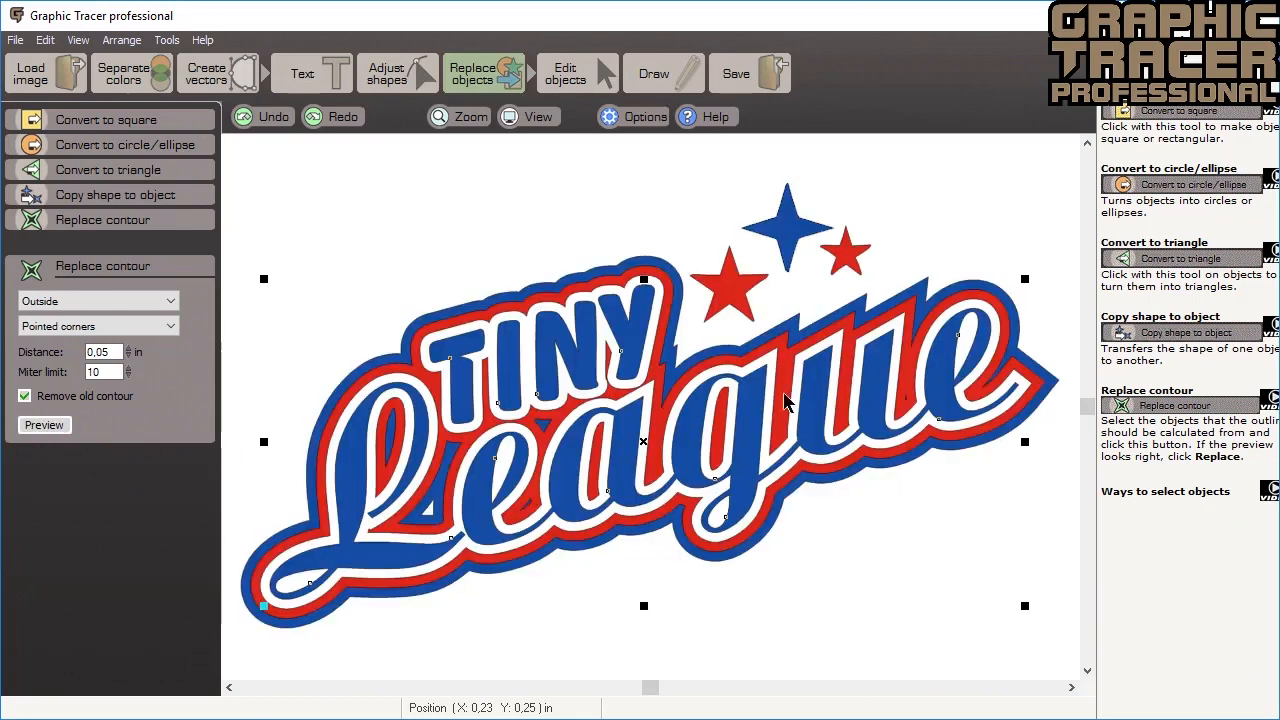
- Convert the curved edges on the left half of the large red star into straight lines
left_click(698, 250)
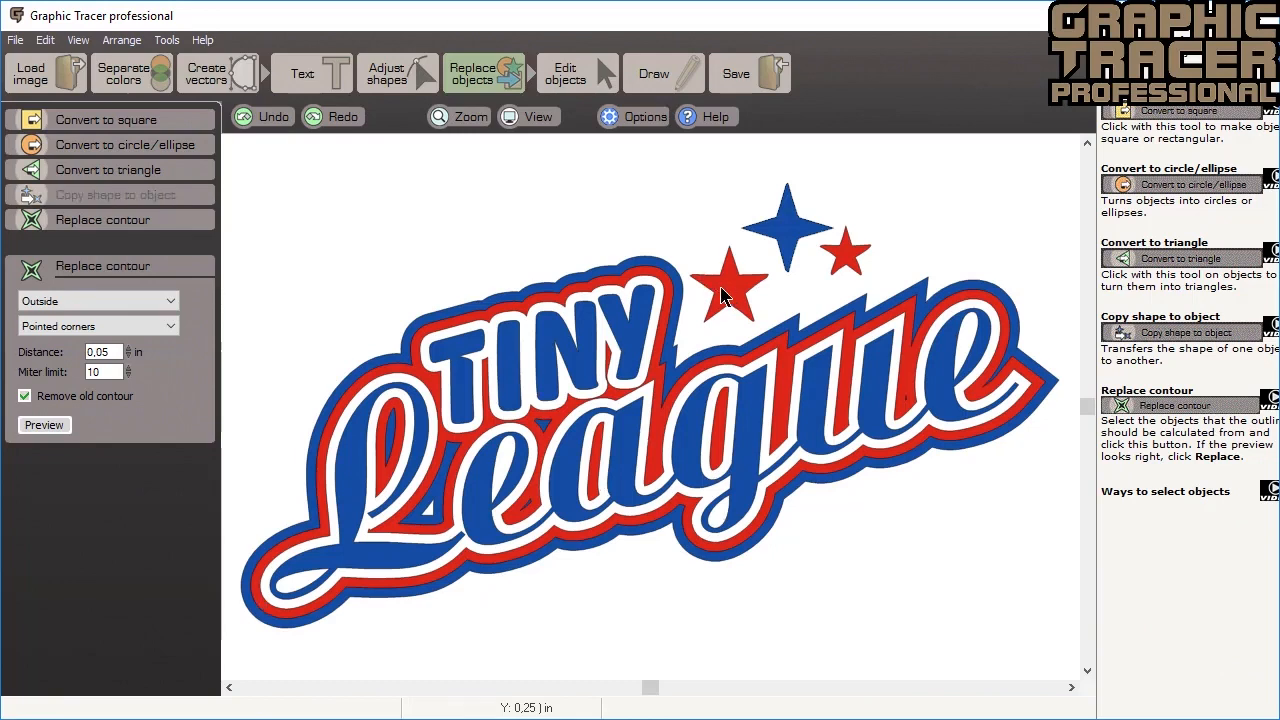
scroll(722, 292, "up", 2)
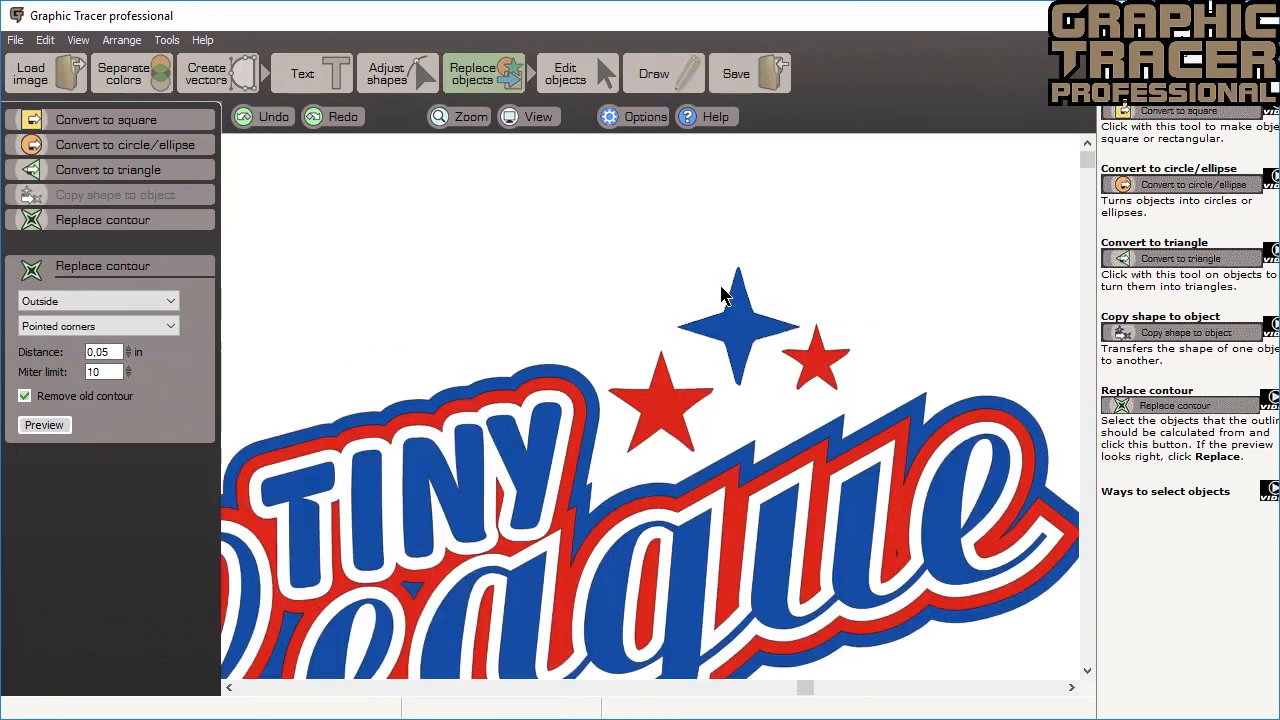
left_click(394, 82)
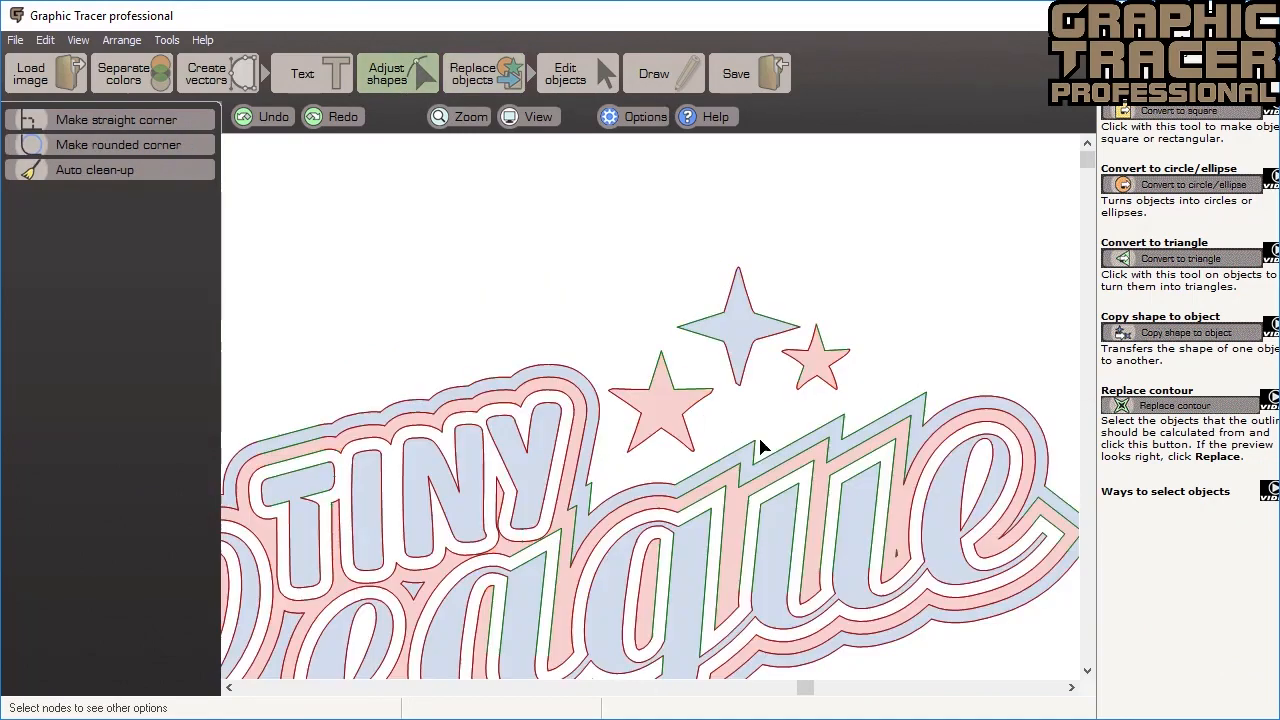
left_click(633, 397)
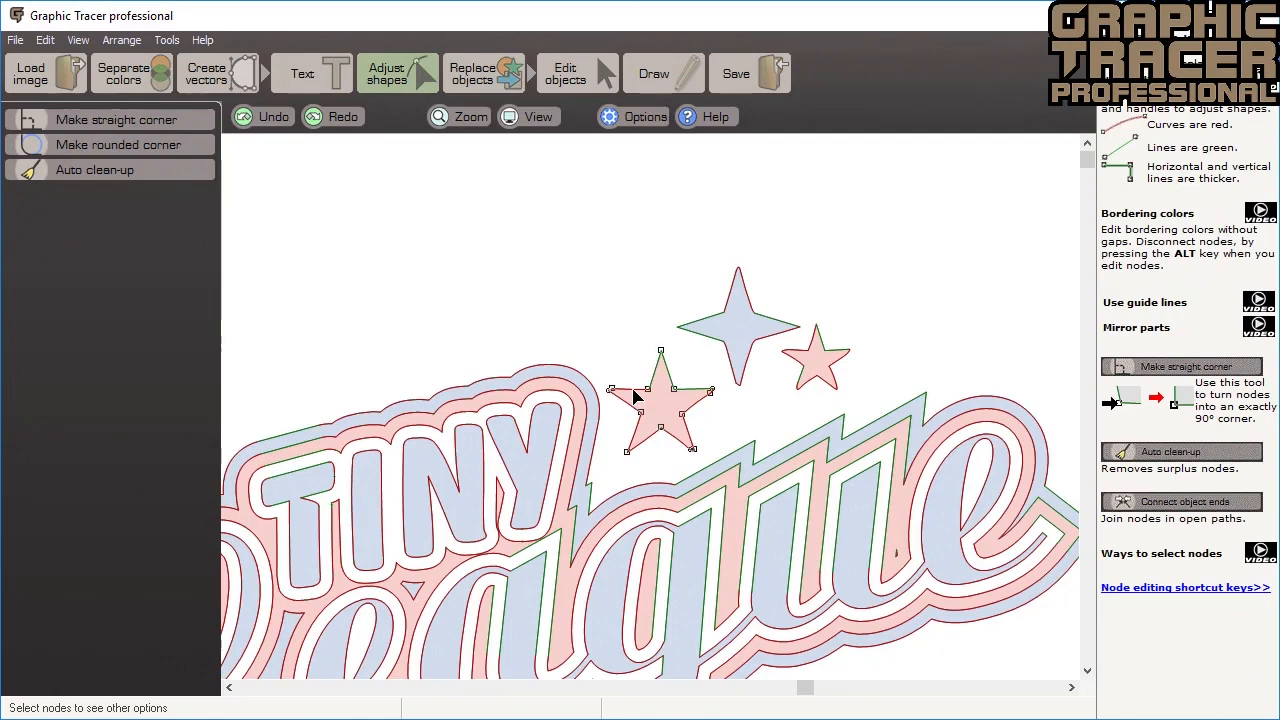
left_click(633, 397)
left_click(630, 406)
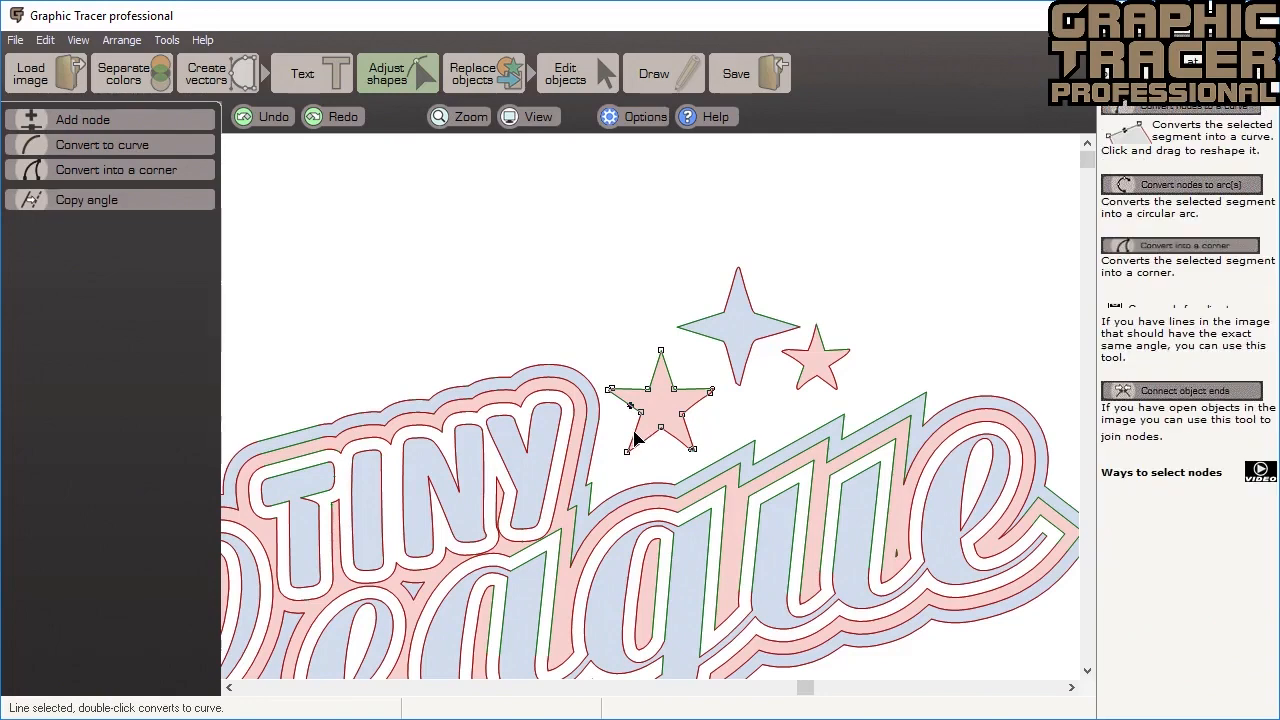
left_click(636, 440)
left_click(637, 440)
left_click(640, 444)
left_click(642, 448)
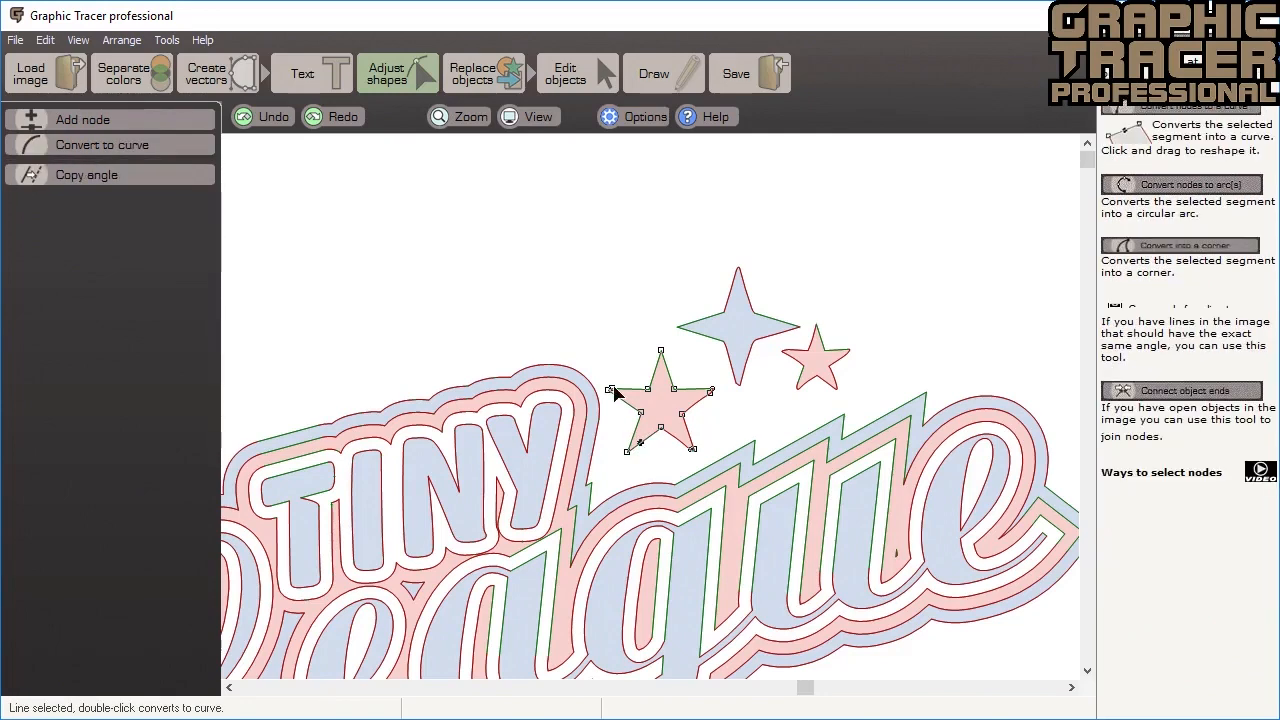
- Convert the two nodes at the large red star's left tip into a single sharp corner
left_click_drag(616, 372, 612, 404)
scroll(611, 399, "up", 3)
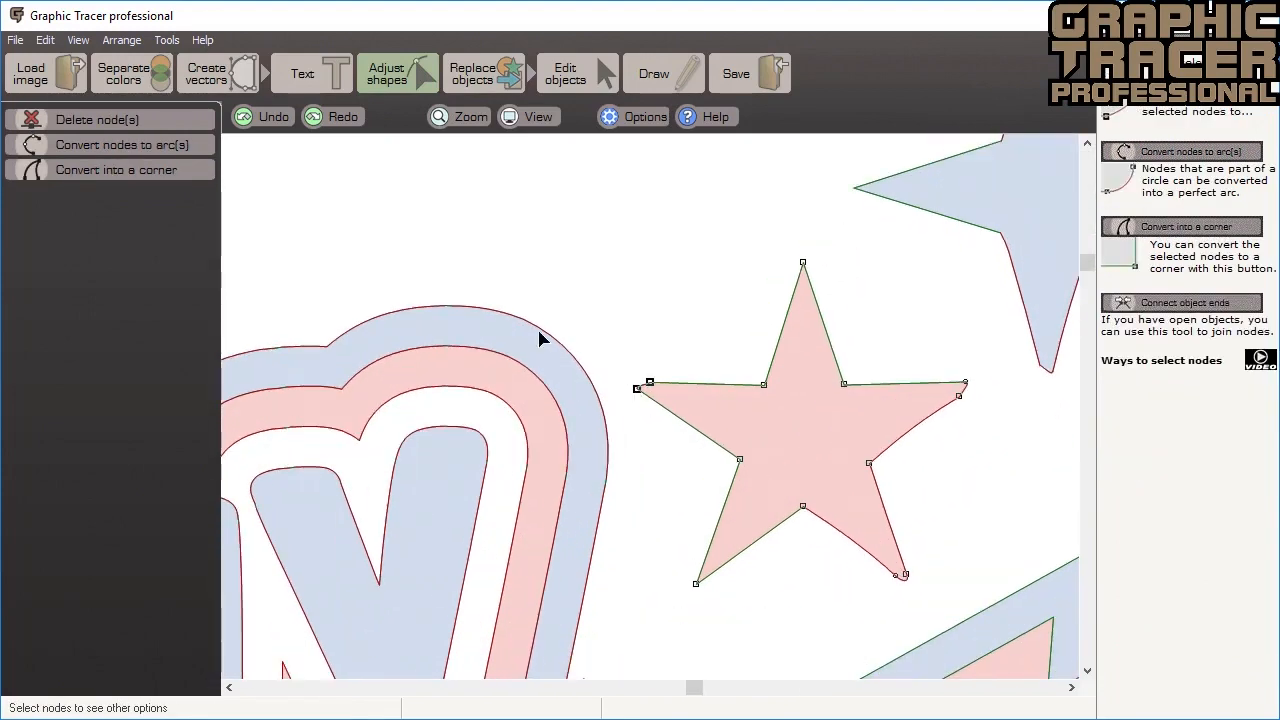
left_click(201, 174)
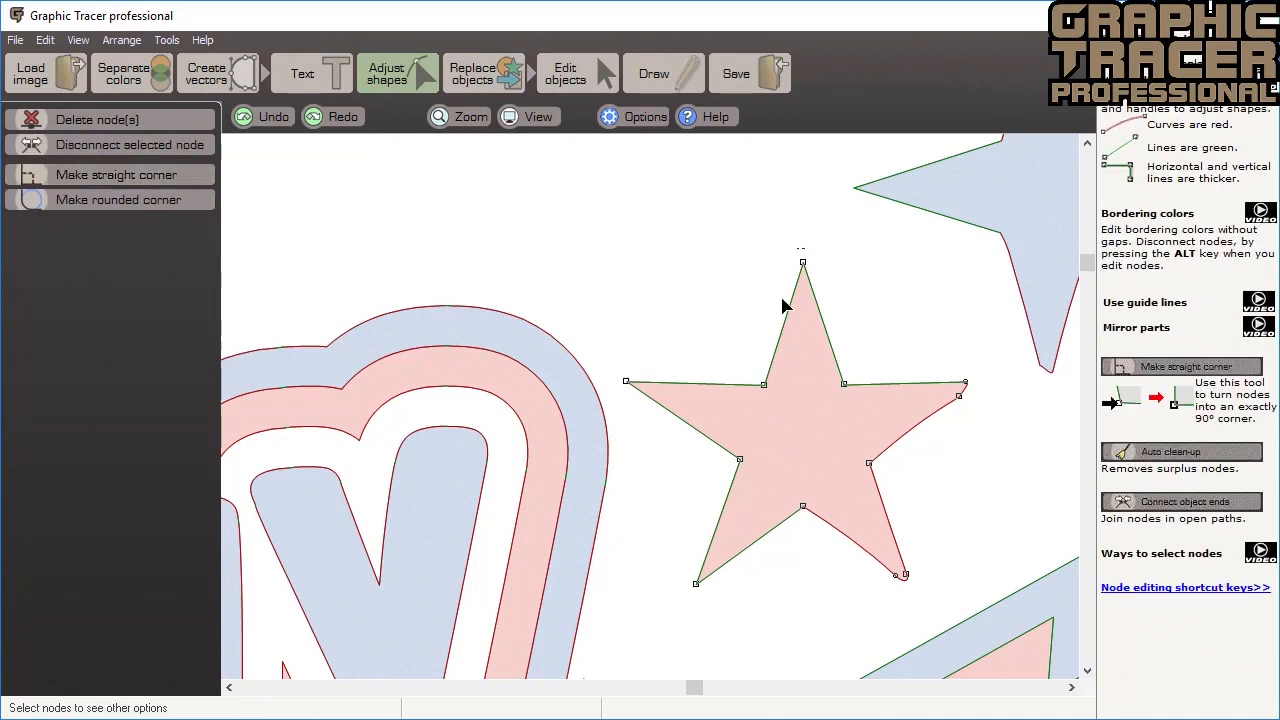
- Mirror the left-half nodes of the large red star horizontally to rebuild its right half
left_click_drag(806, 250, 611, 620)
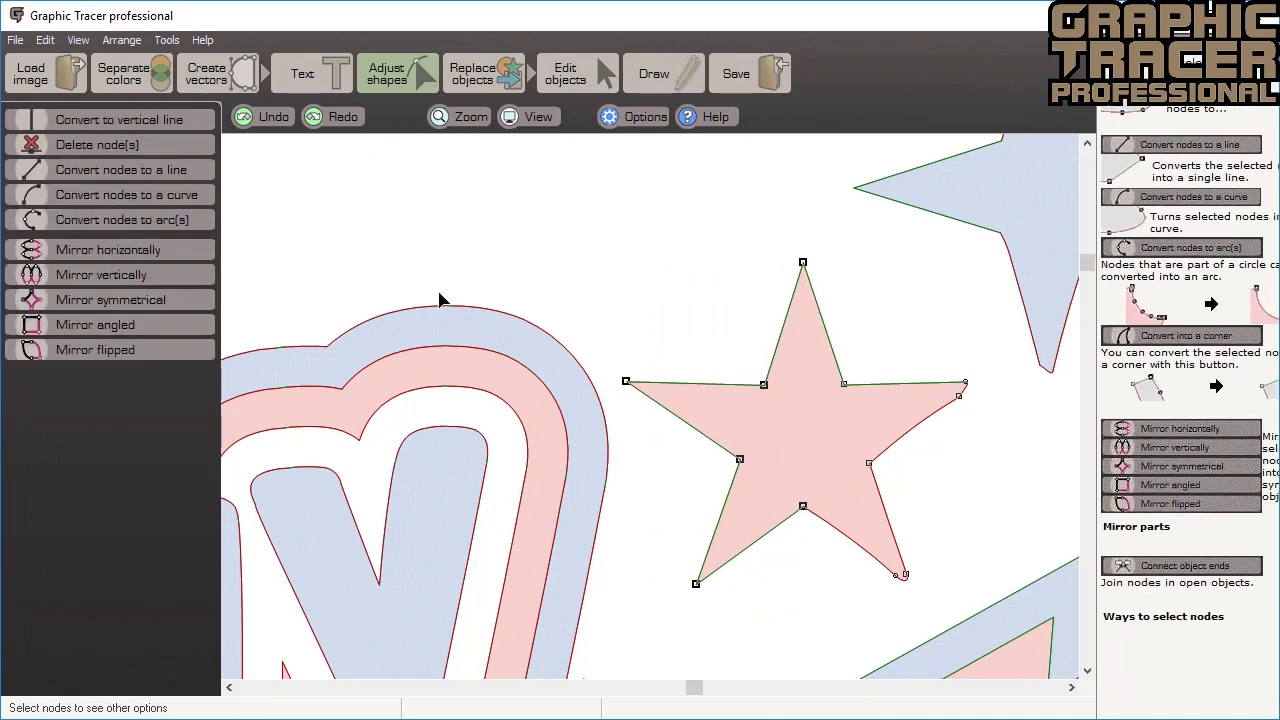
left_click(203, 250)
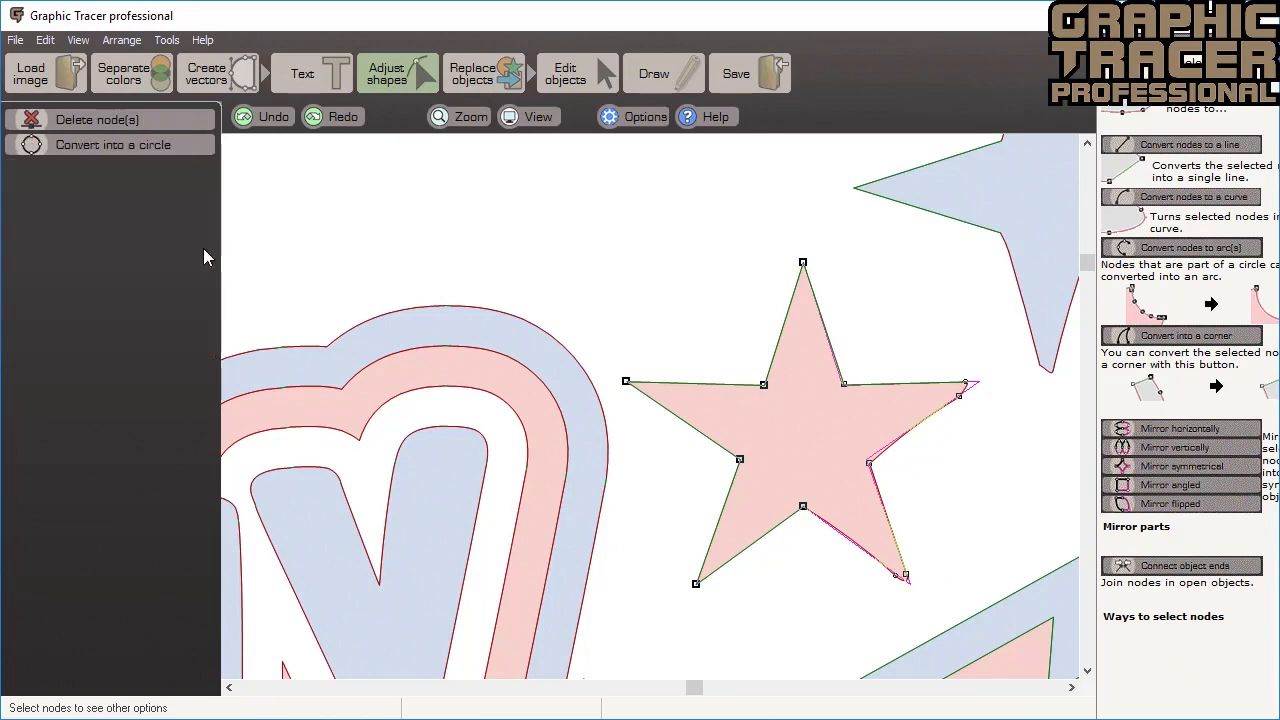
left_click(524, 277)
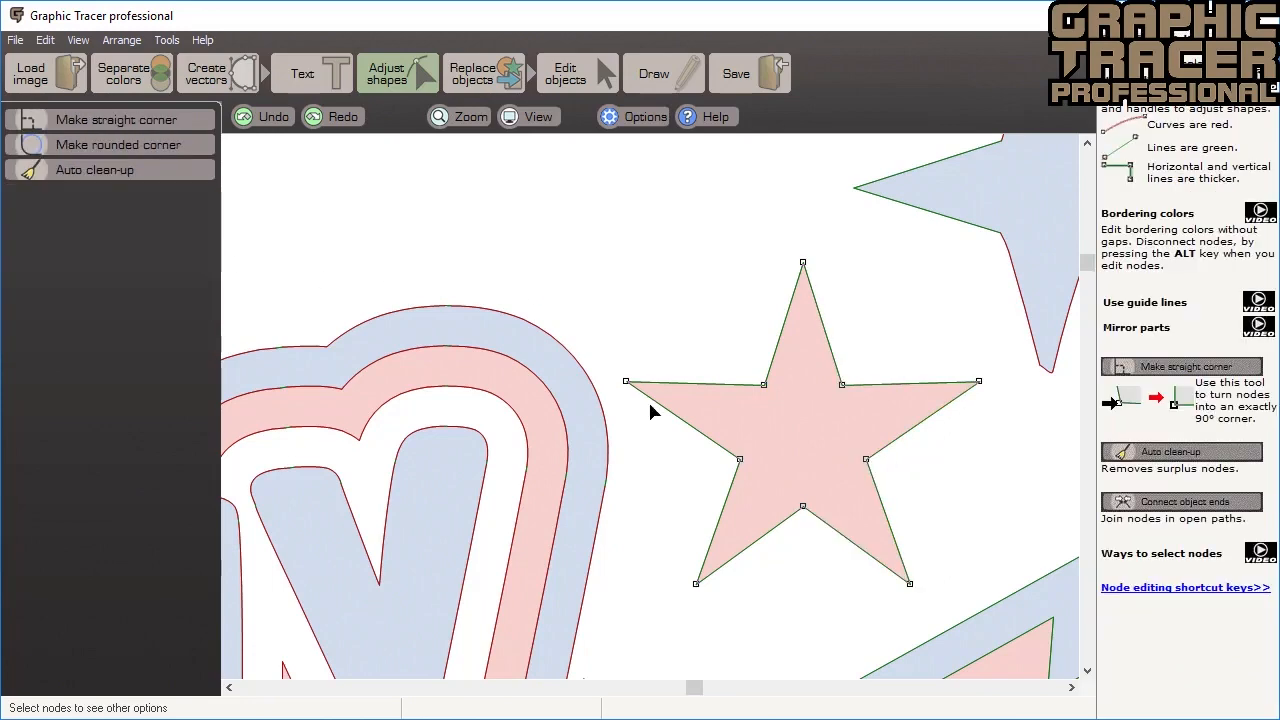
scroll(650, 412, "down", 3)
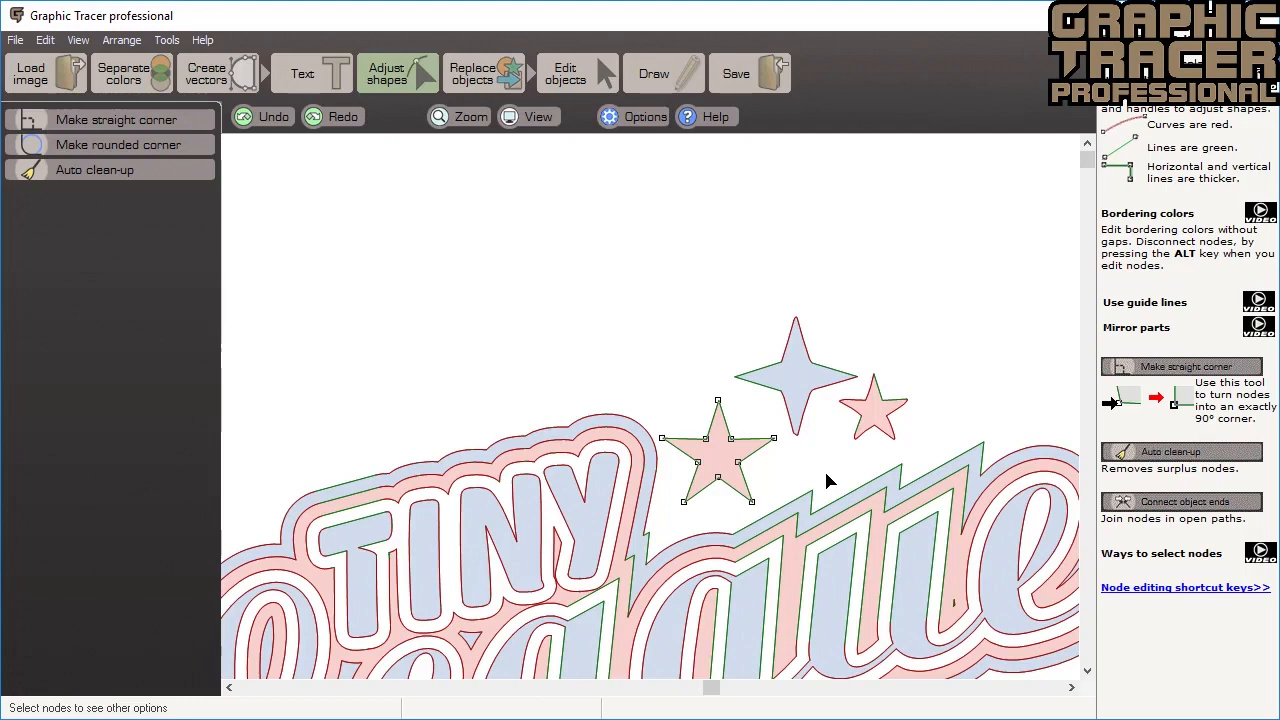
- Copy the large red star's shape onto the small red star, adapting its size and rotation
left_click(517, 80)
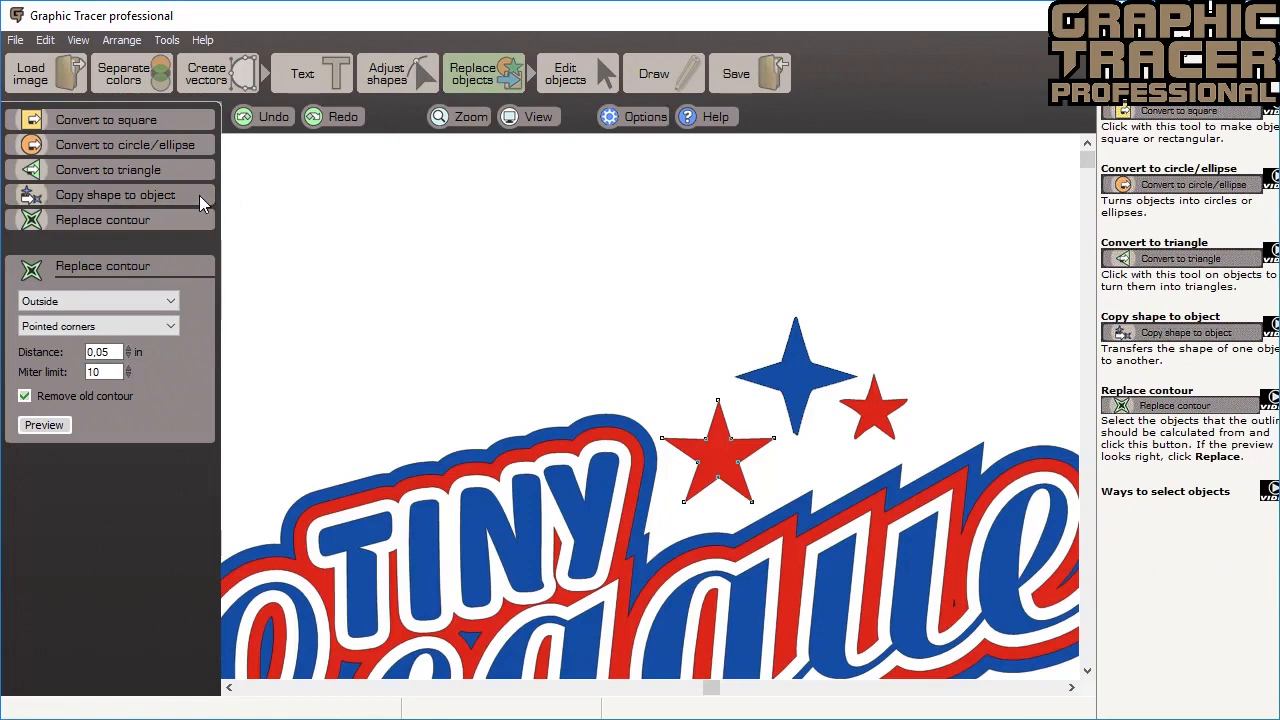
left_click(150, 195)
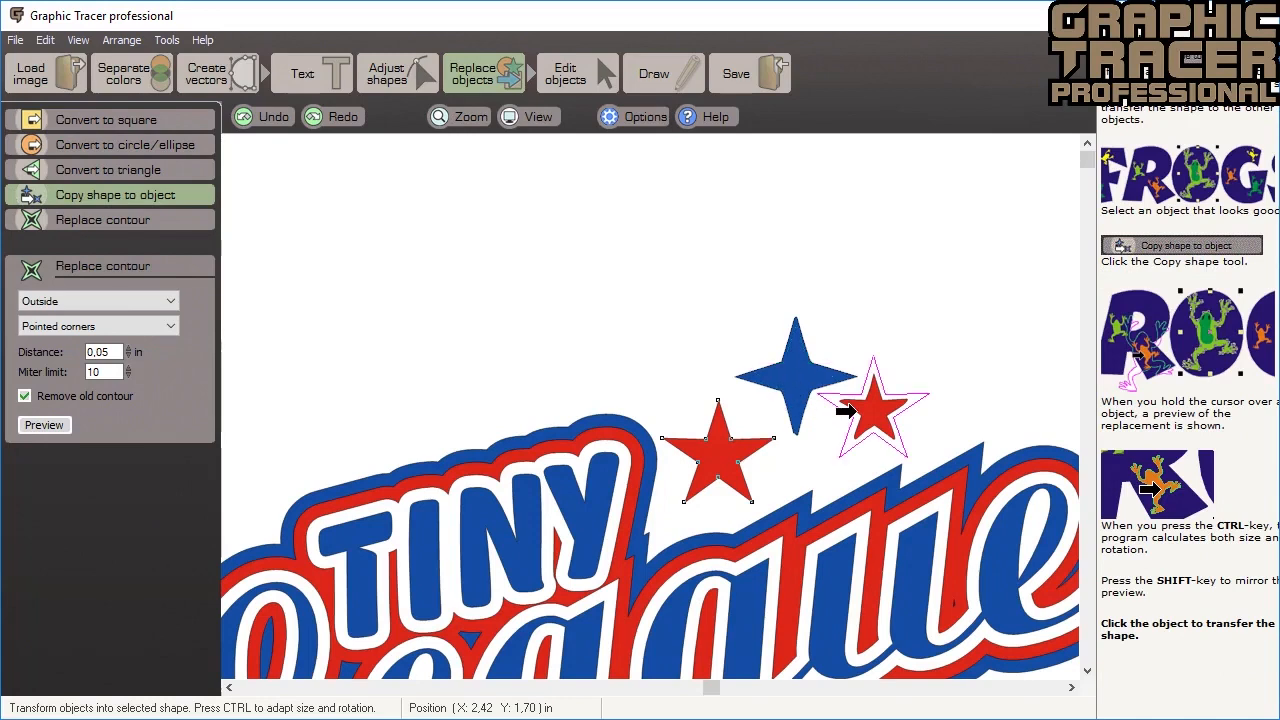
left_click(846, 410)
left_click(856, 411, "ctrl")
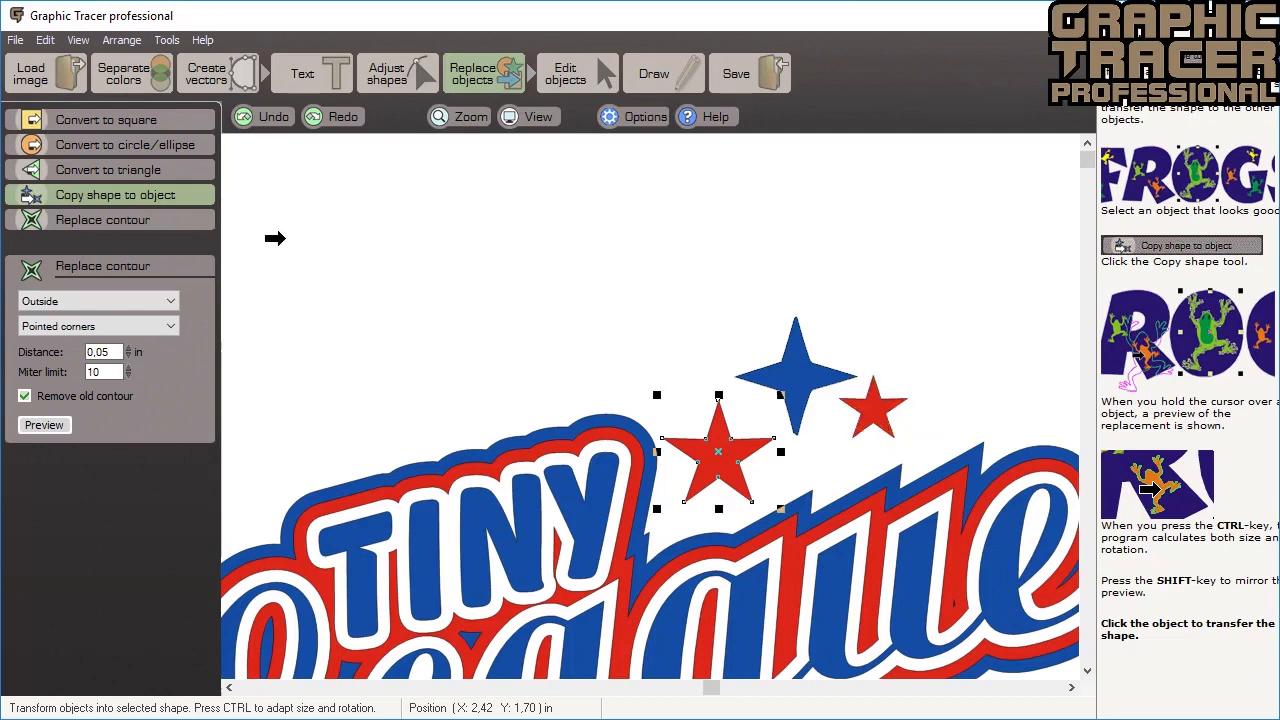
left_click(181, 196)
- Straighten the edges beside the blue star's top point and convert the nodes at its tip into a sharp corner
left_click(397, 75)
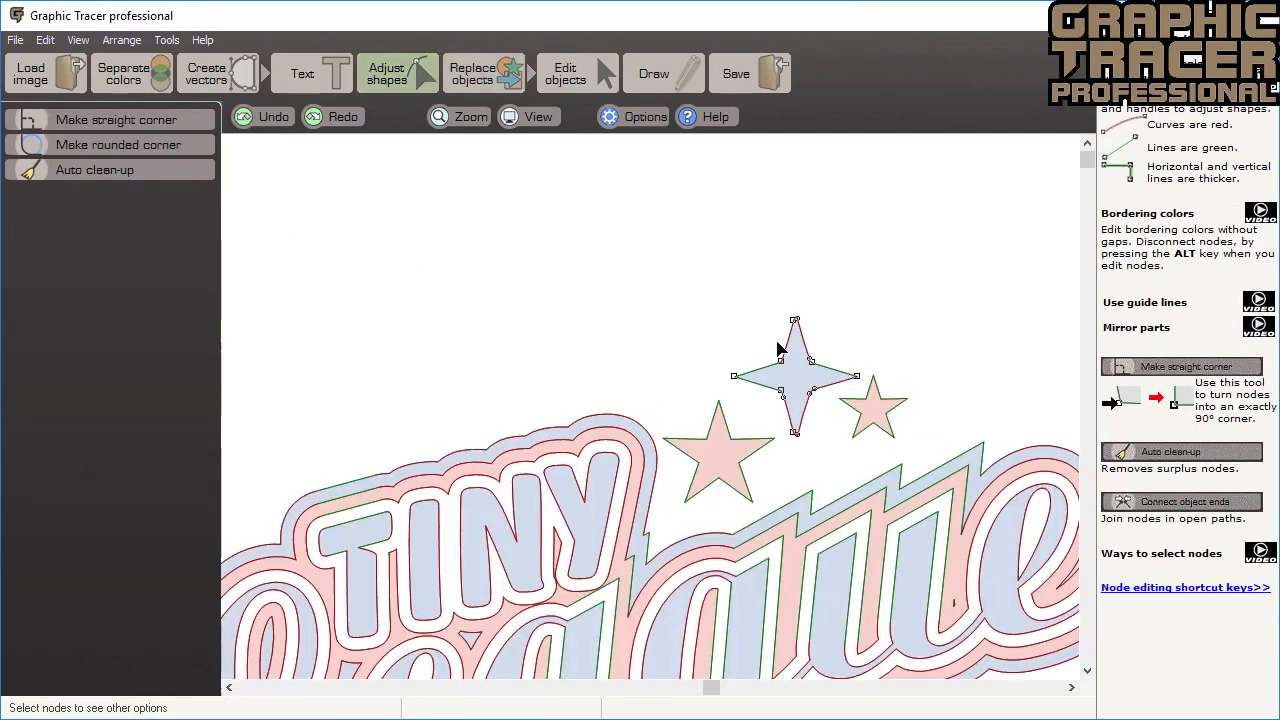
scroll(777, 345, "up", 5)
double_click(689, 412)
left_click_drag(694, 284, 748, 361)
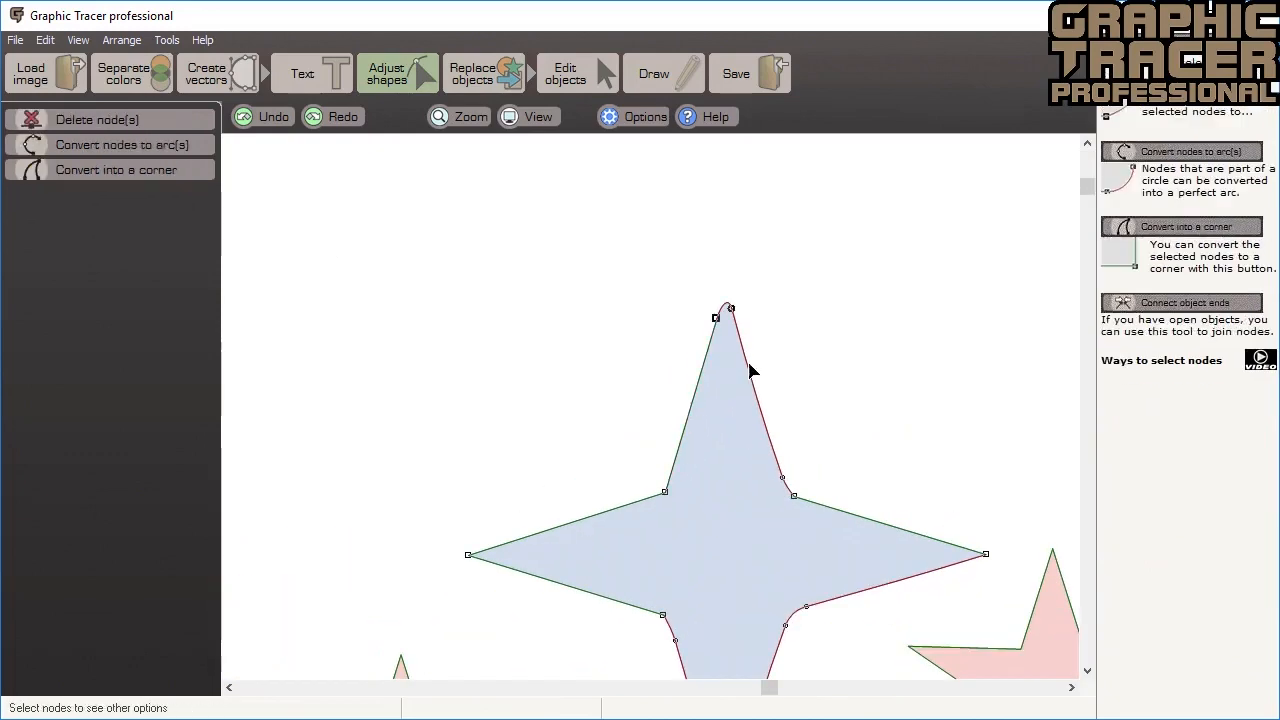
double_click(748, 363)
left_click_drag(744, 269, 682, 362)
key("c")
- Mirror the blue star's upper-left quarter symmetrically to rebuild the whole star, and open the saving options
left_click(468, 555, "shift")
scroll(545, 558, "down", 1)
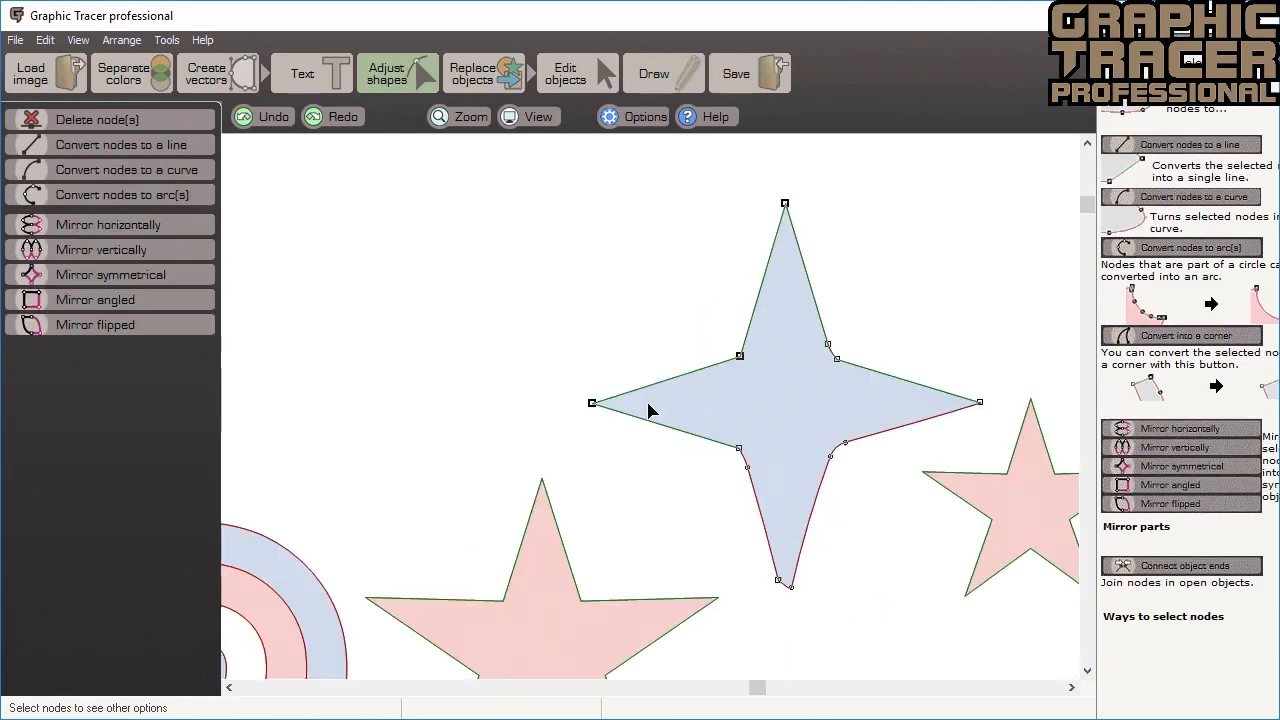
left_click(199, 276)
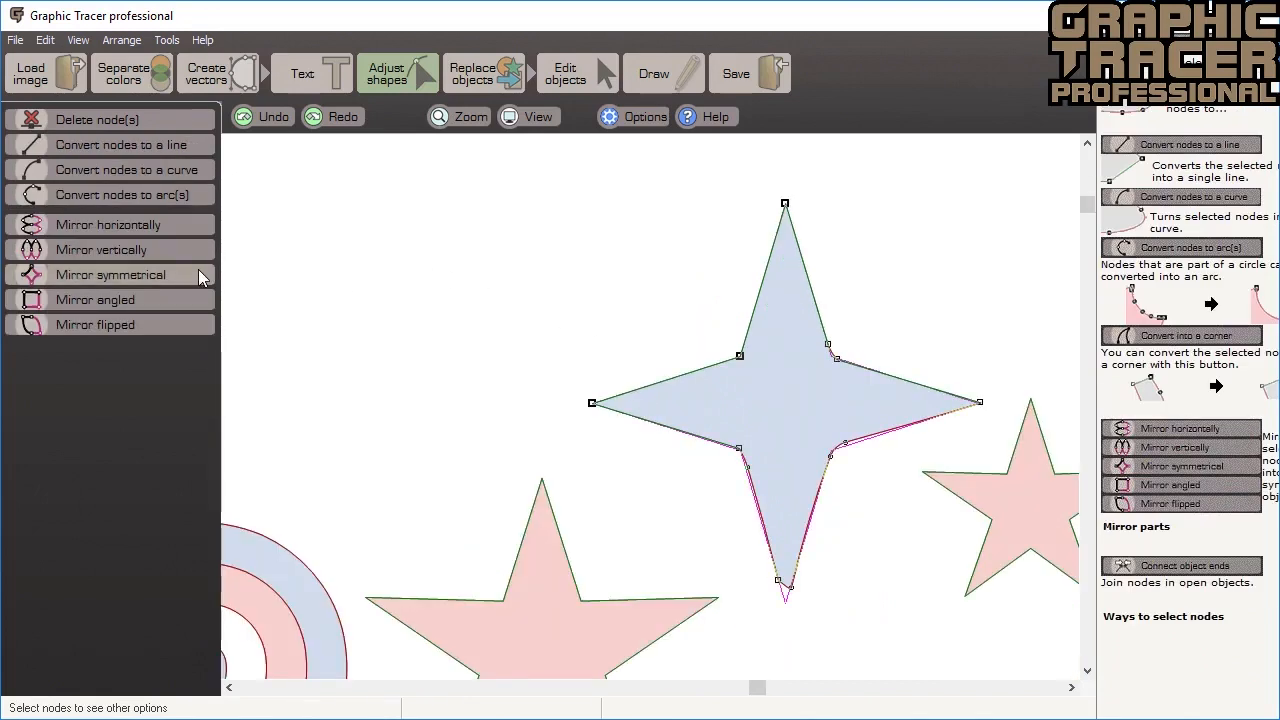
left_click(198, 270)
left_click(492, 303)
scroll(492, 303, "down", 3)
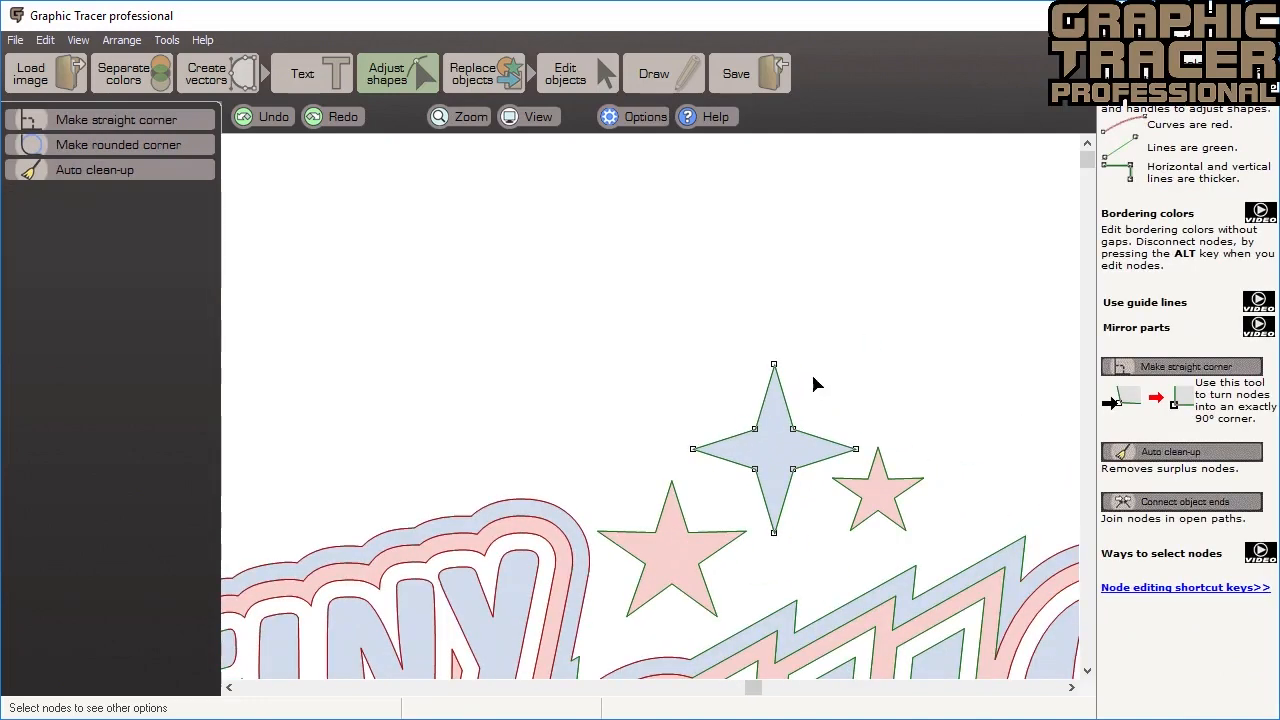
scroll(813, 383, "down", 2)
left_click(688, 212)
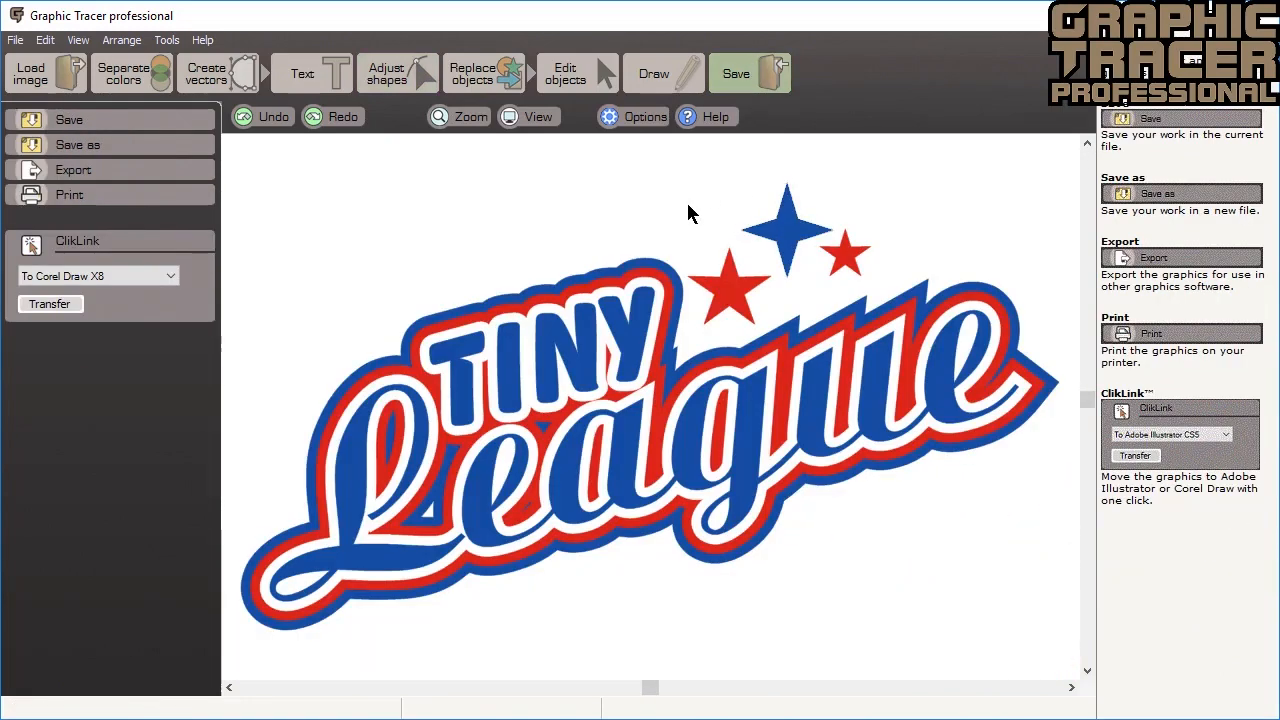